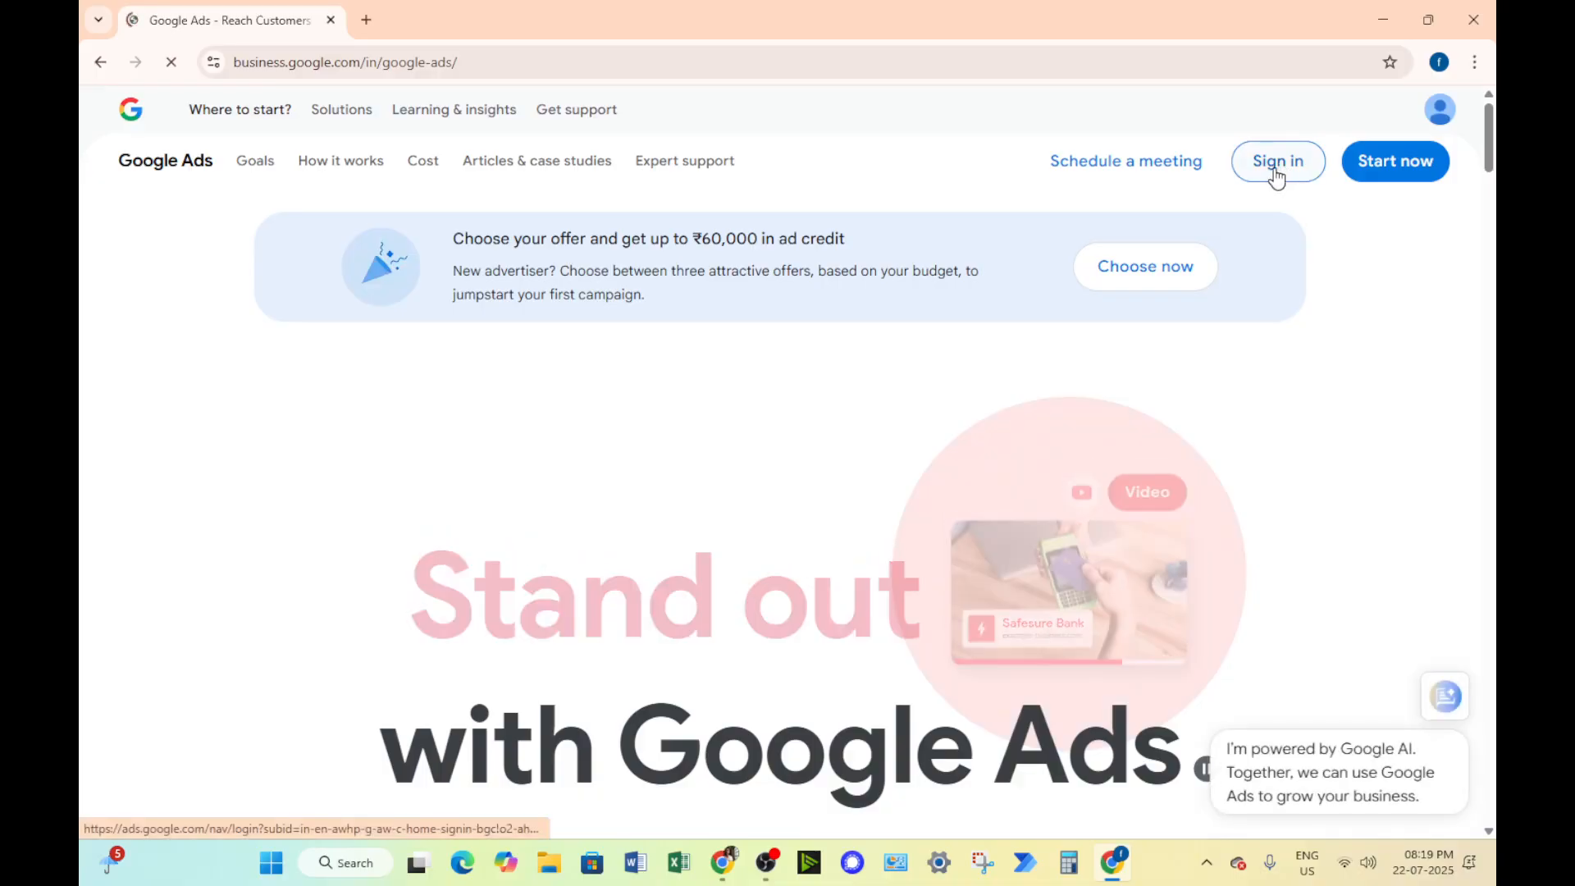
Sign in to Google Ads and start creating a new Google Ads account
click(1276, 176)
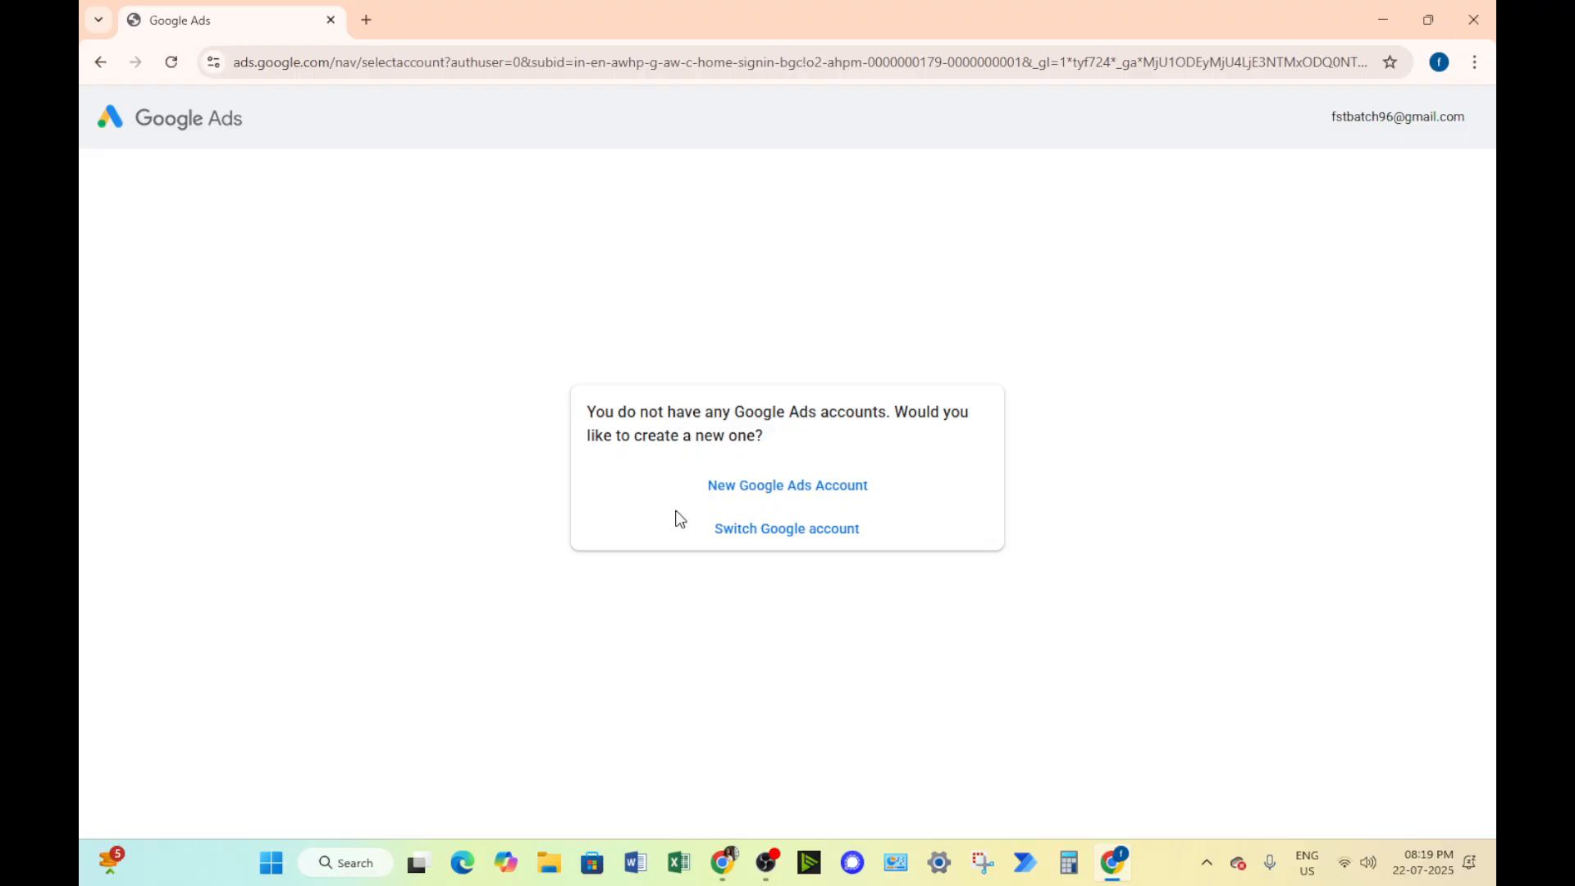
click(802, 495)
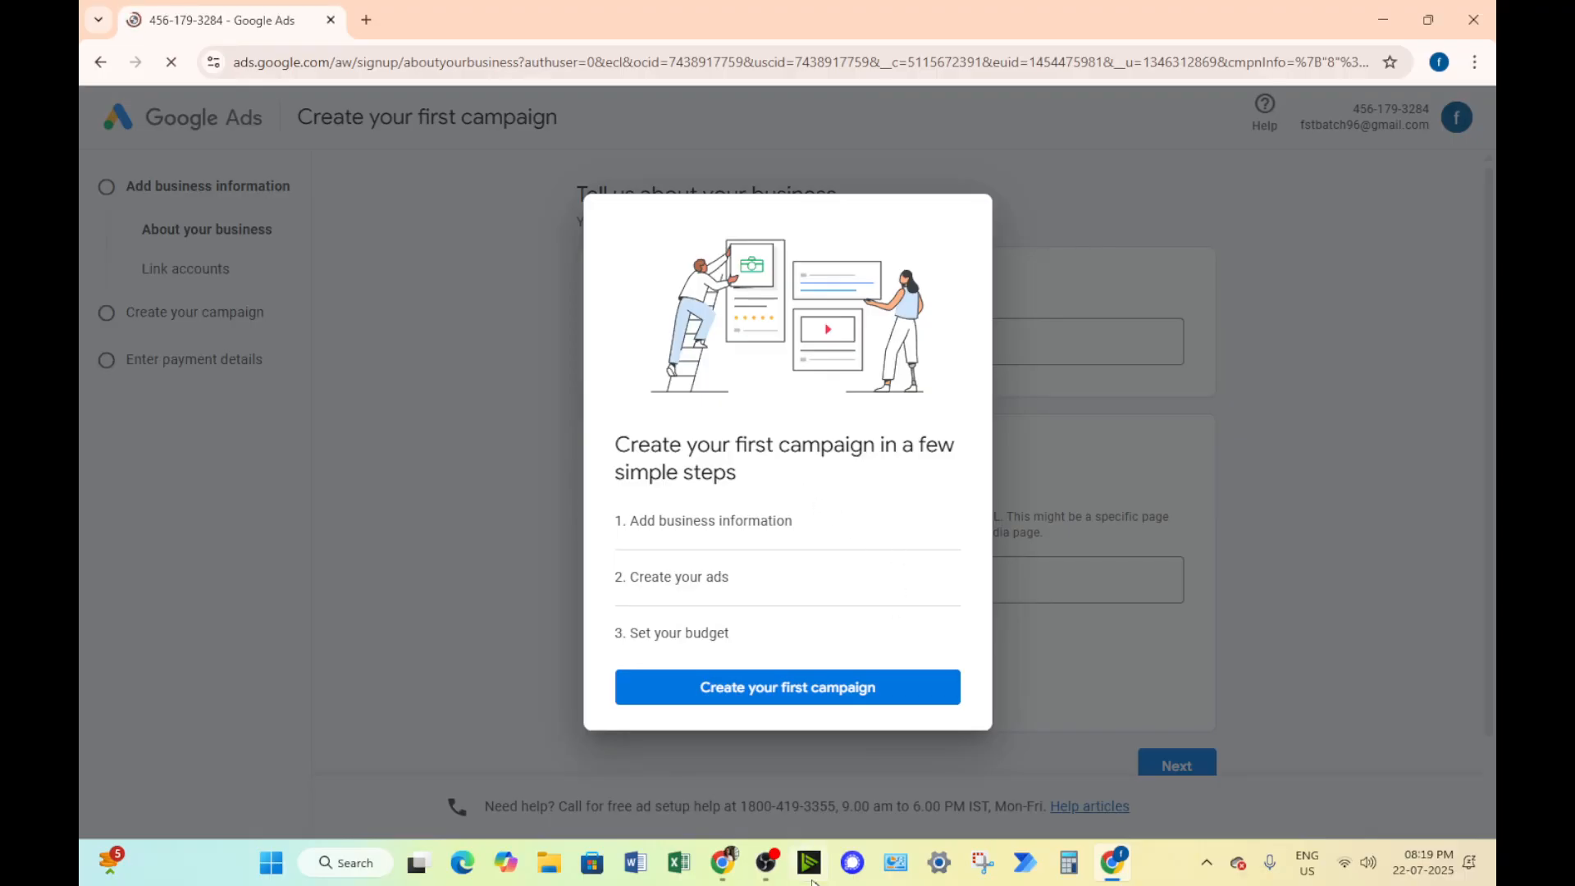
Switch to the Google Ads Intro notes, look over the reasons for using Google Ads, and return to the account signup
mouse_move(723, 863)
click(640, 758)
click(407, 20)
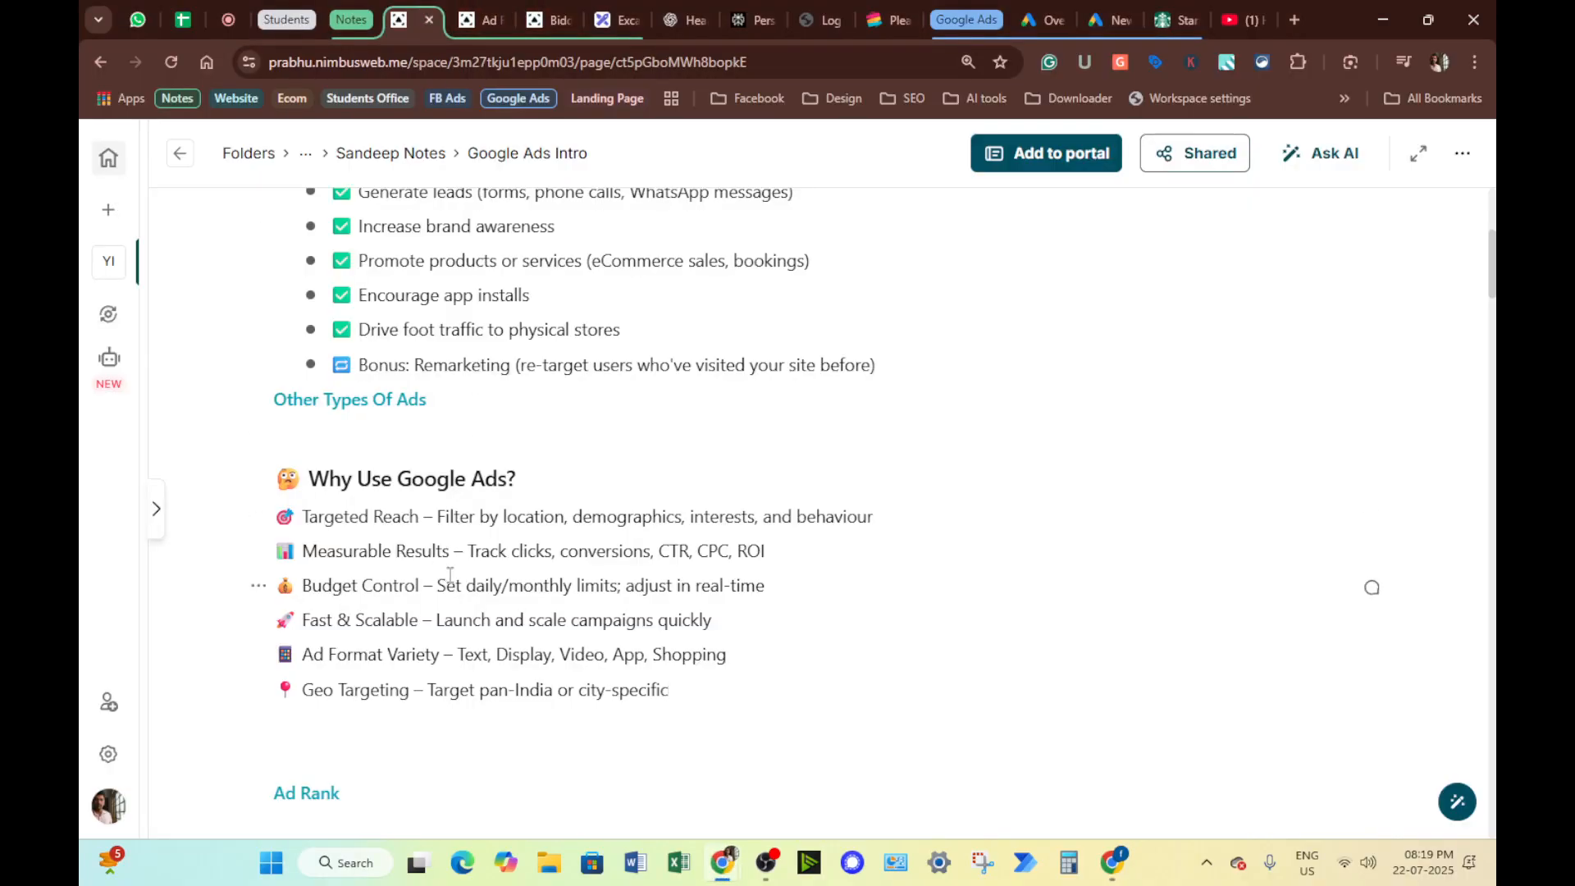
scroll(450, 575, down, 6)
scroll(461, 549, up, 5)
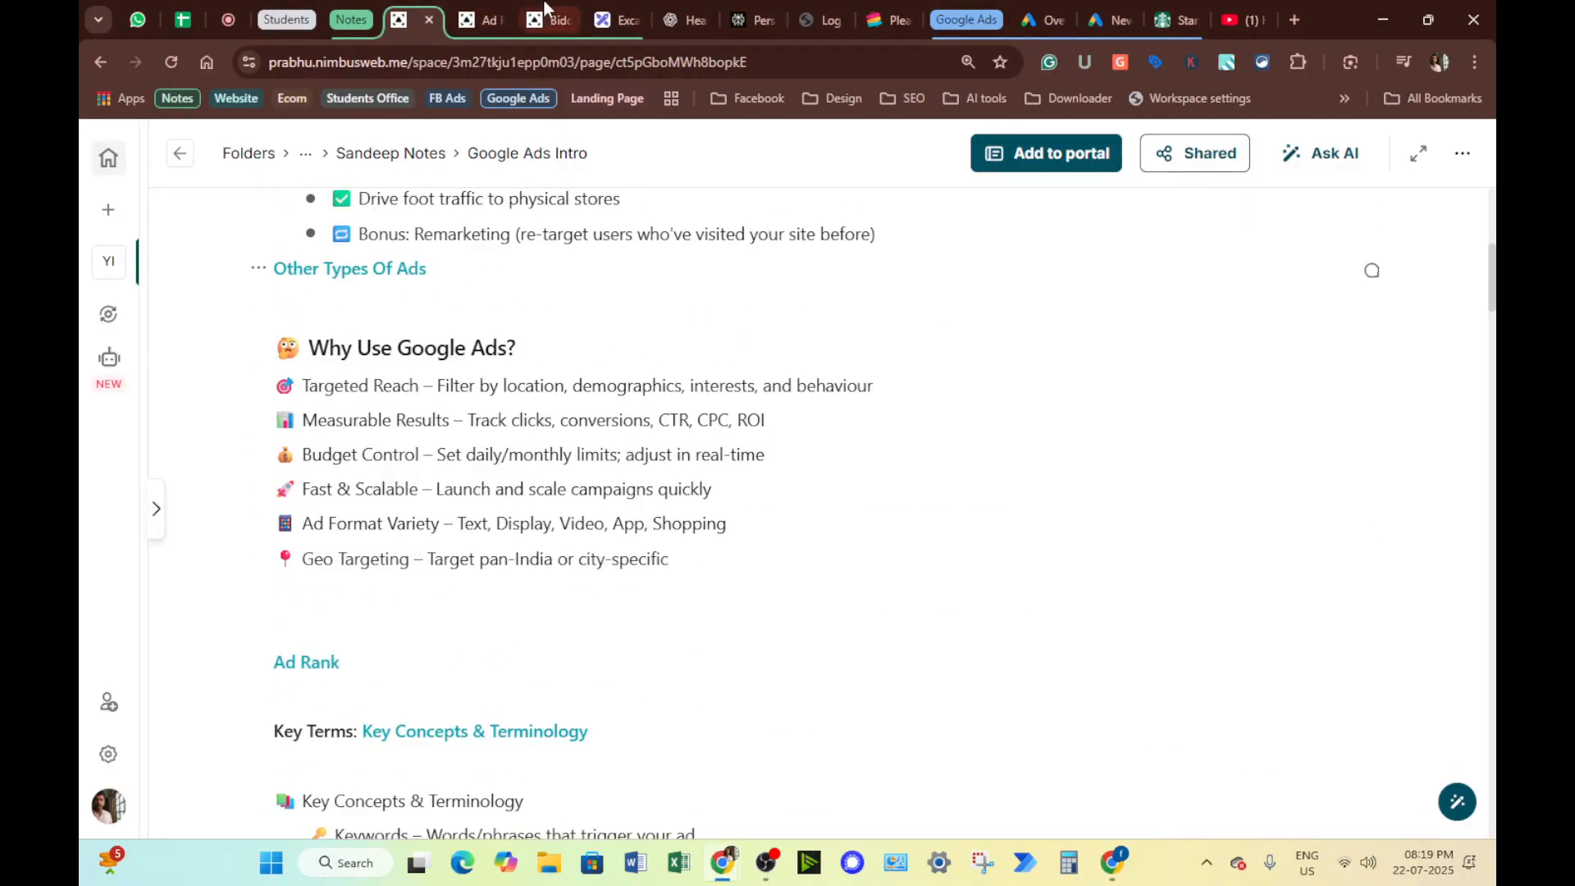
click(1122, 866)
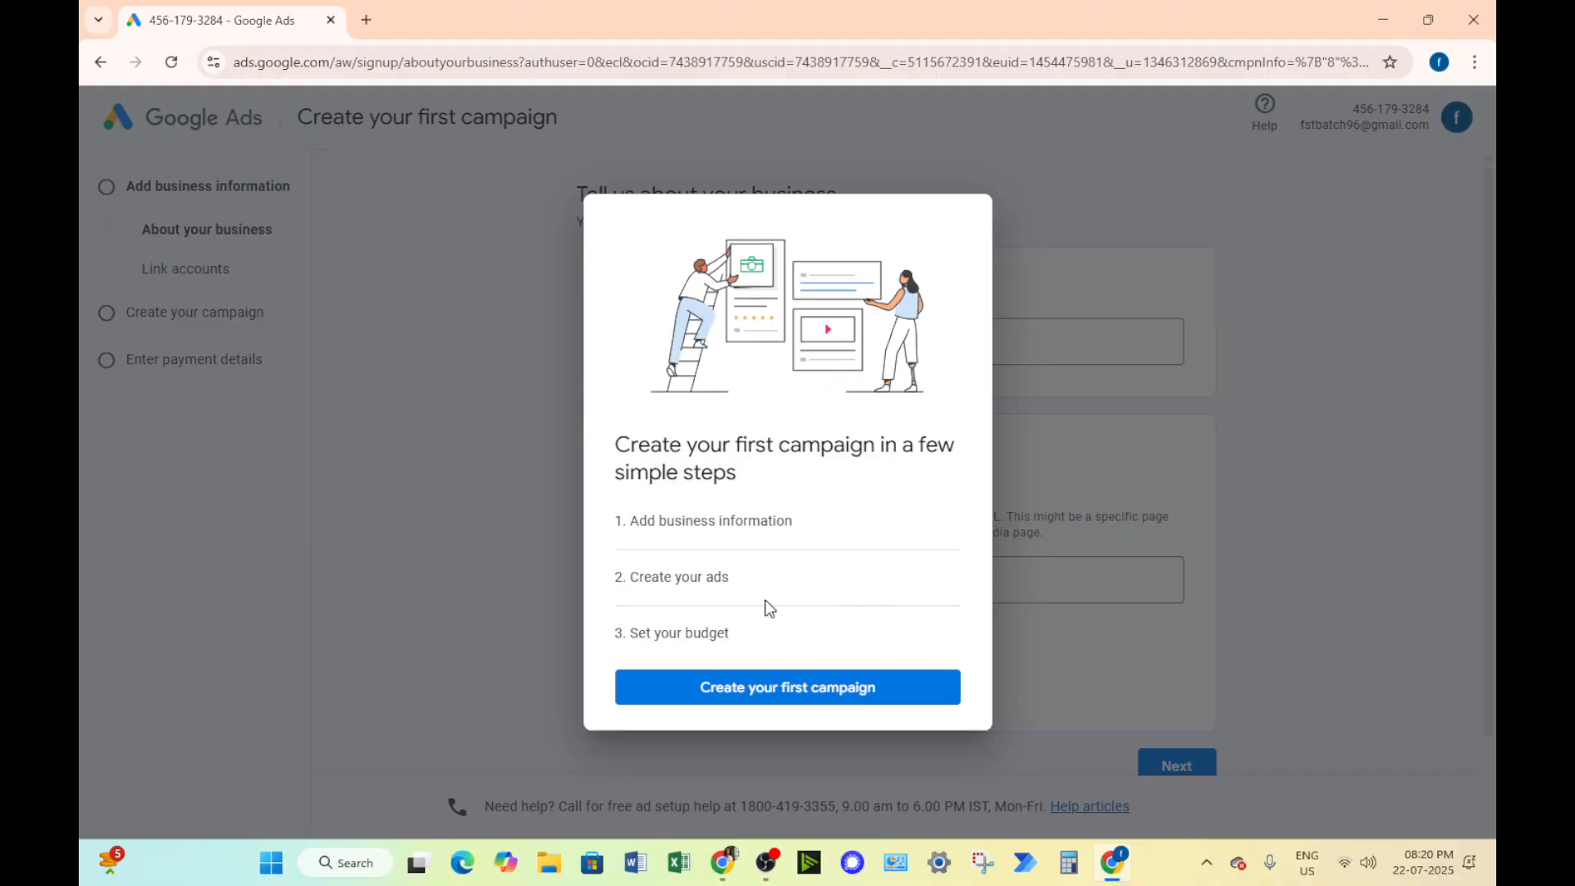
Start creating the first campaign and try to proceed past the business information without filling it in
click(746, 693)
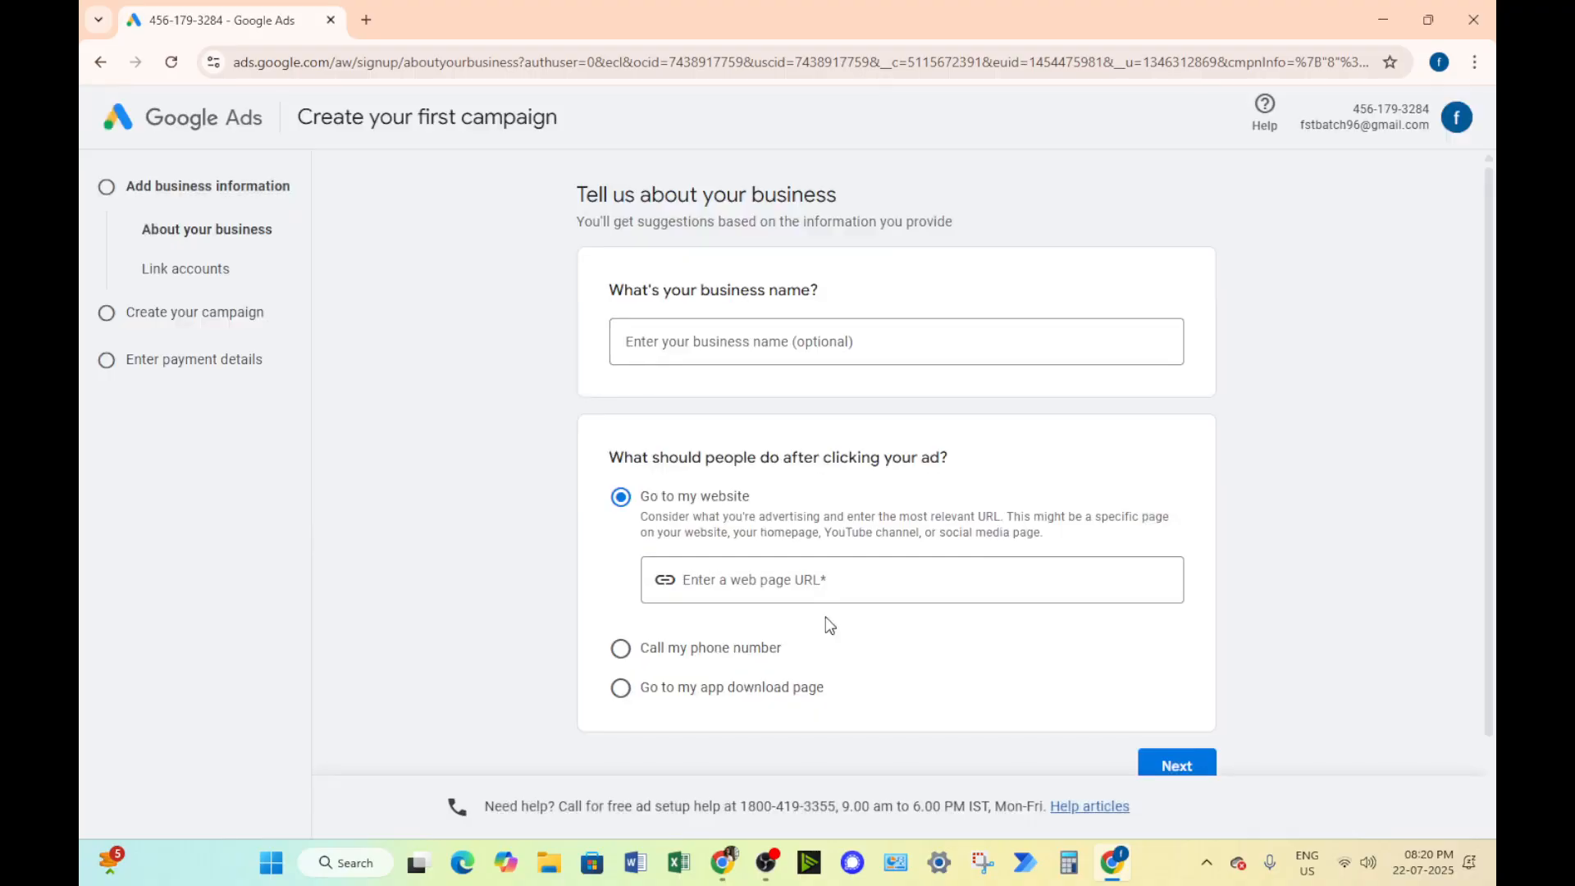
scroll(825, 617, down, 1)
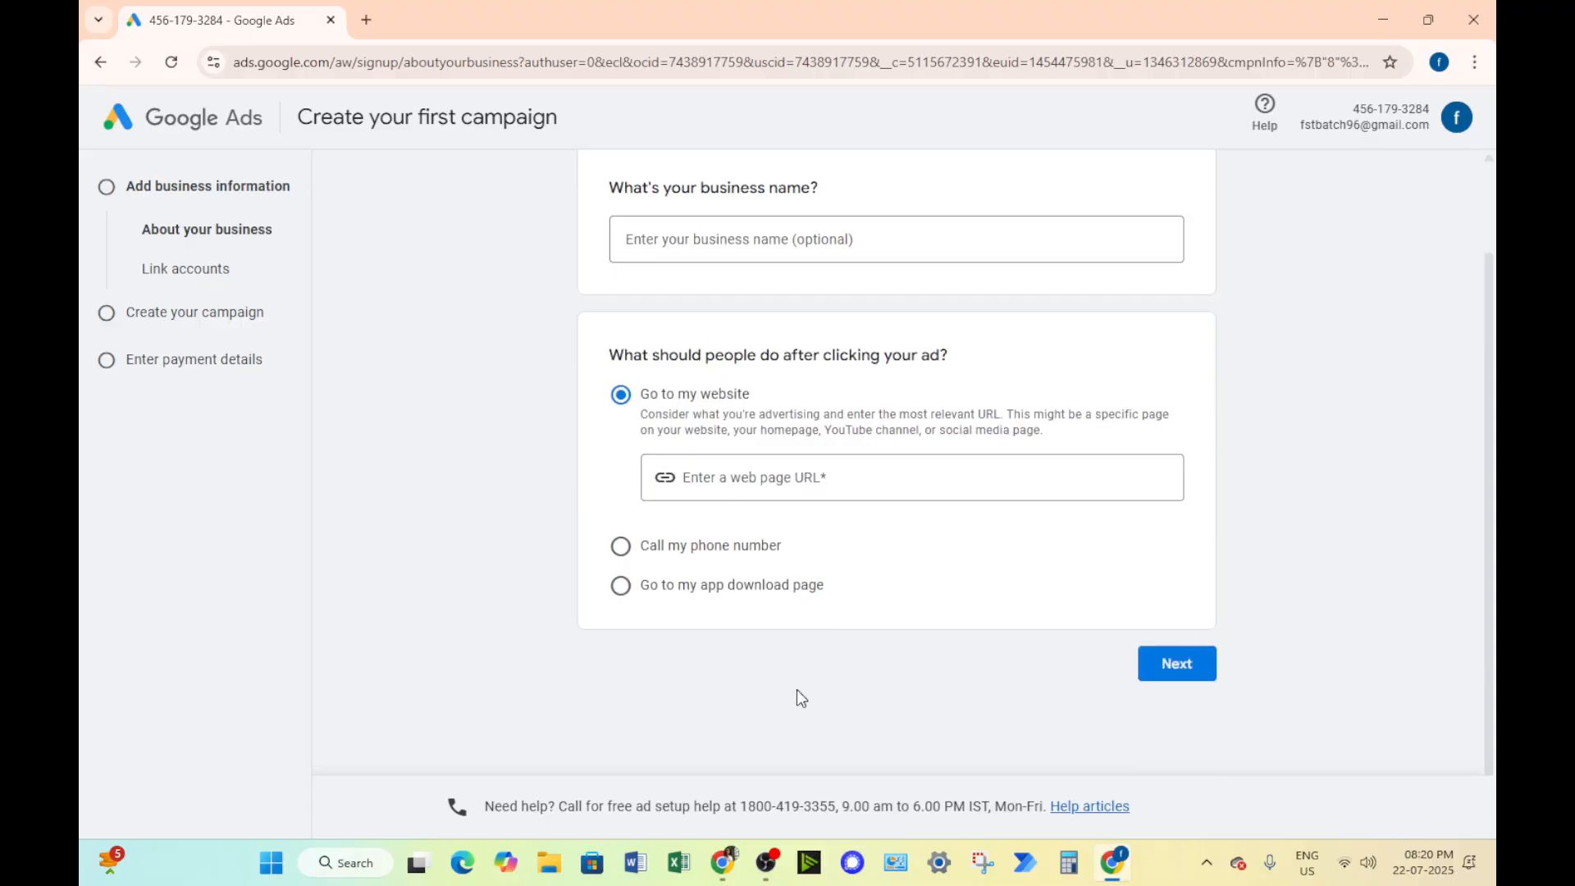
click(1167, 684)
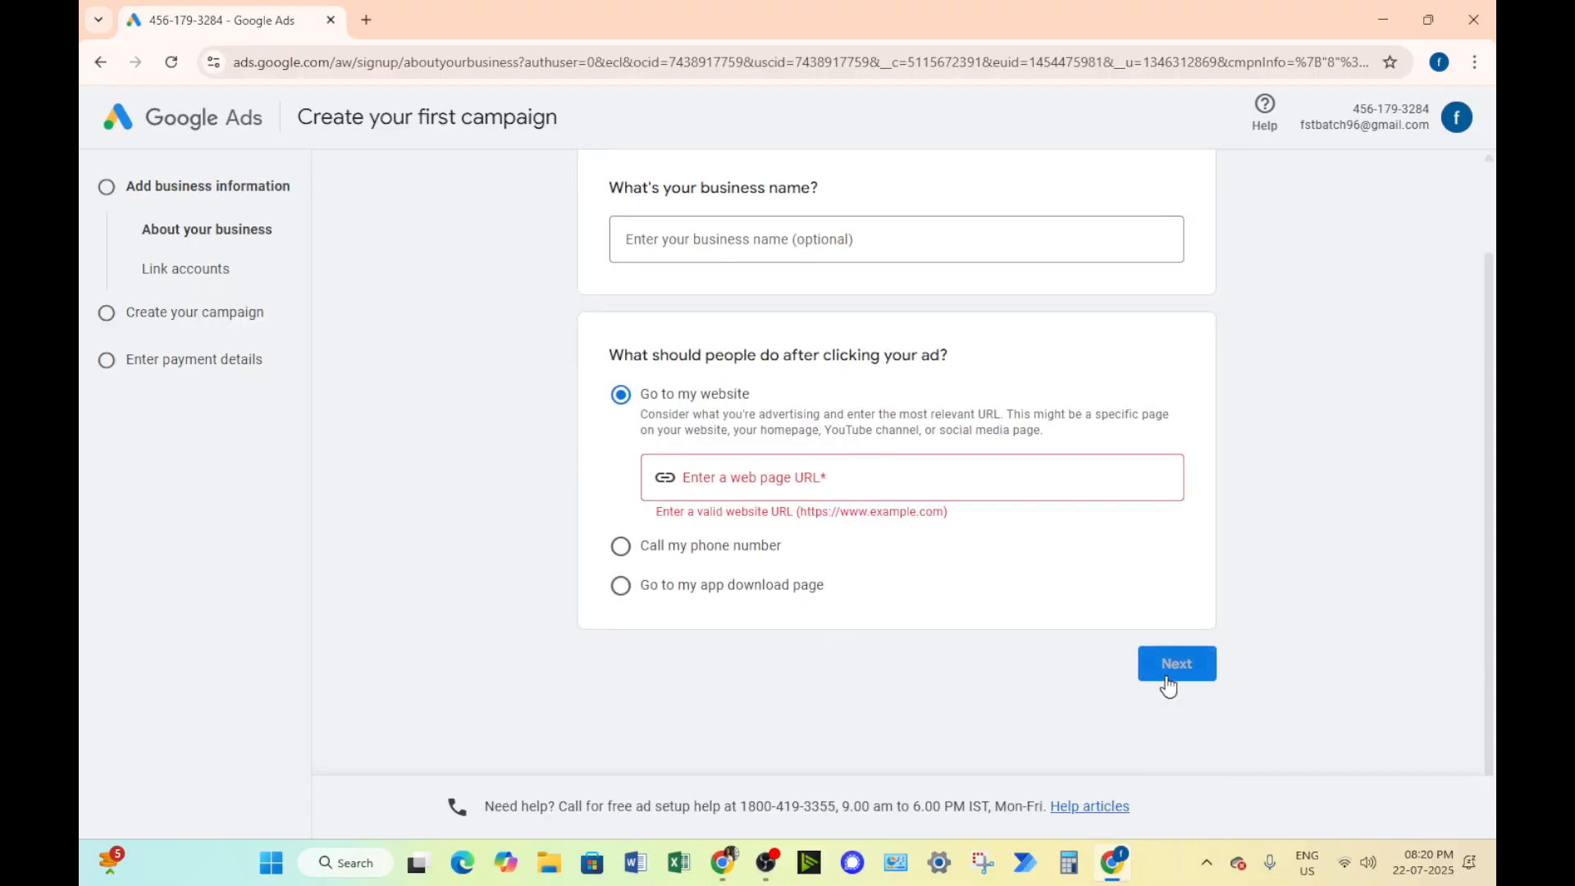
click(694, 546)
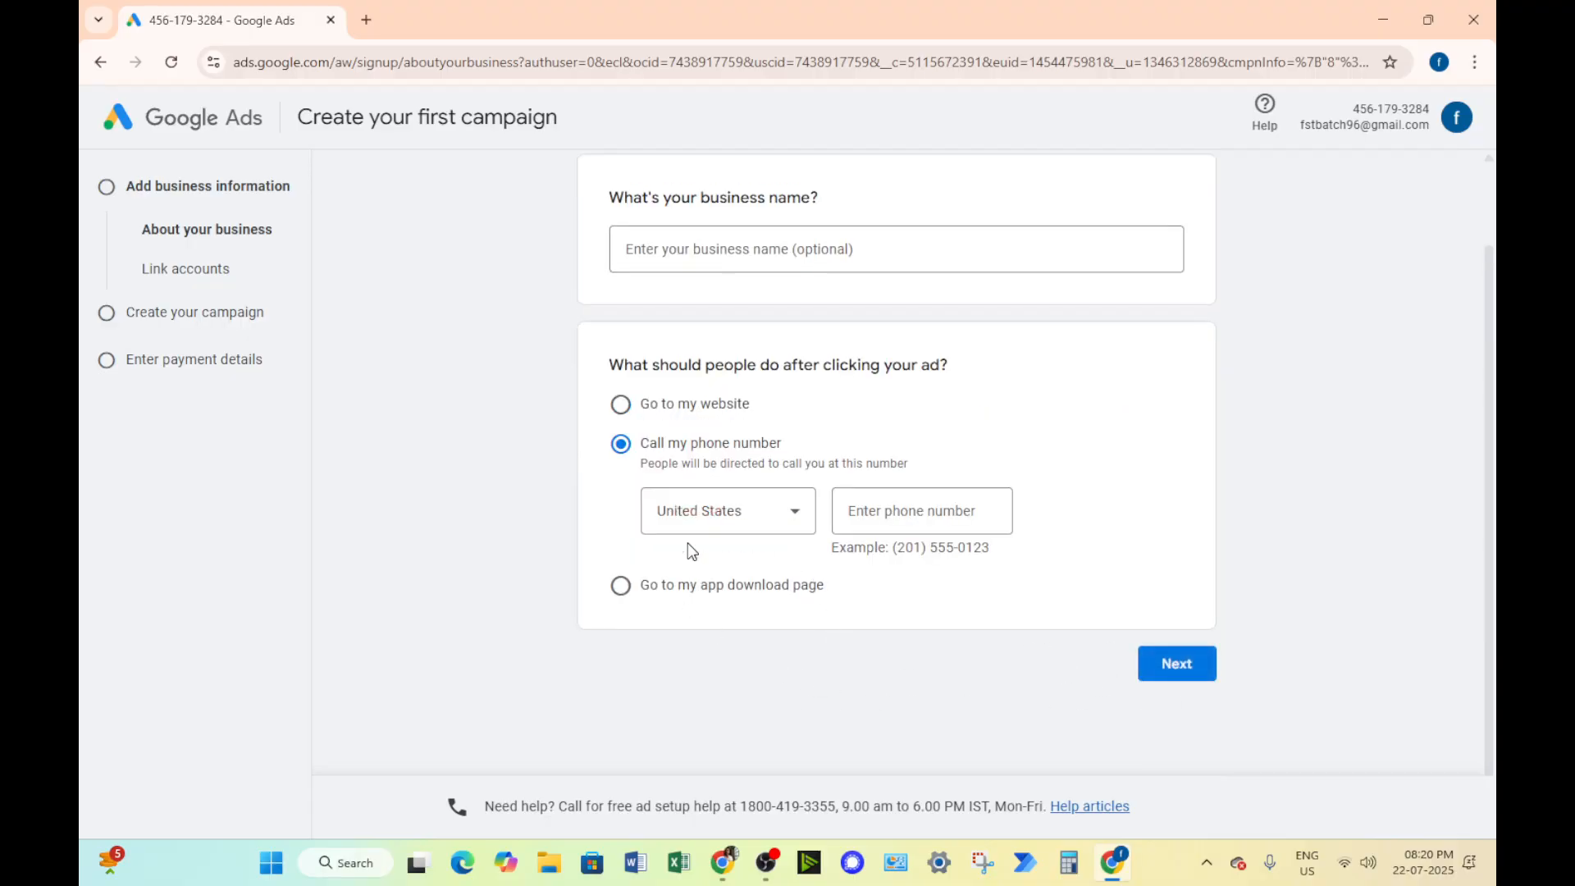
click(721, 512)
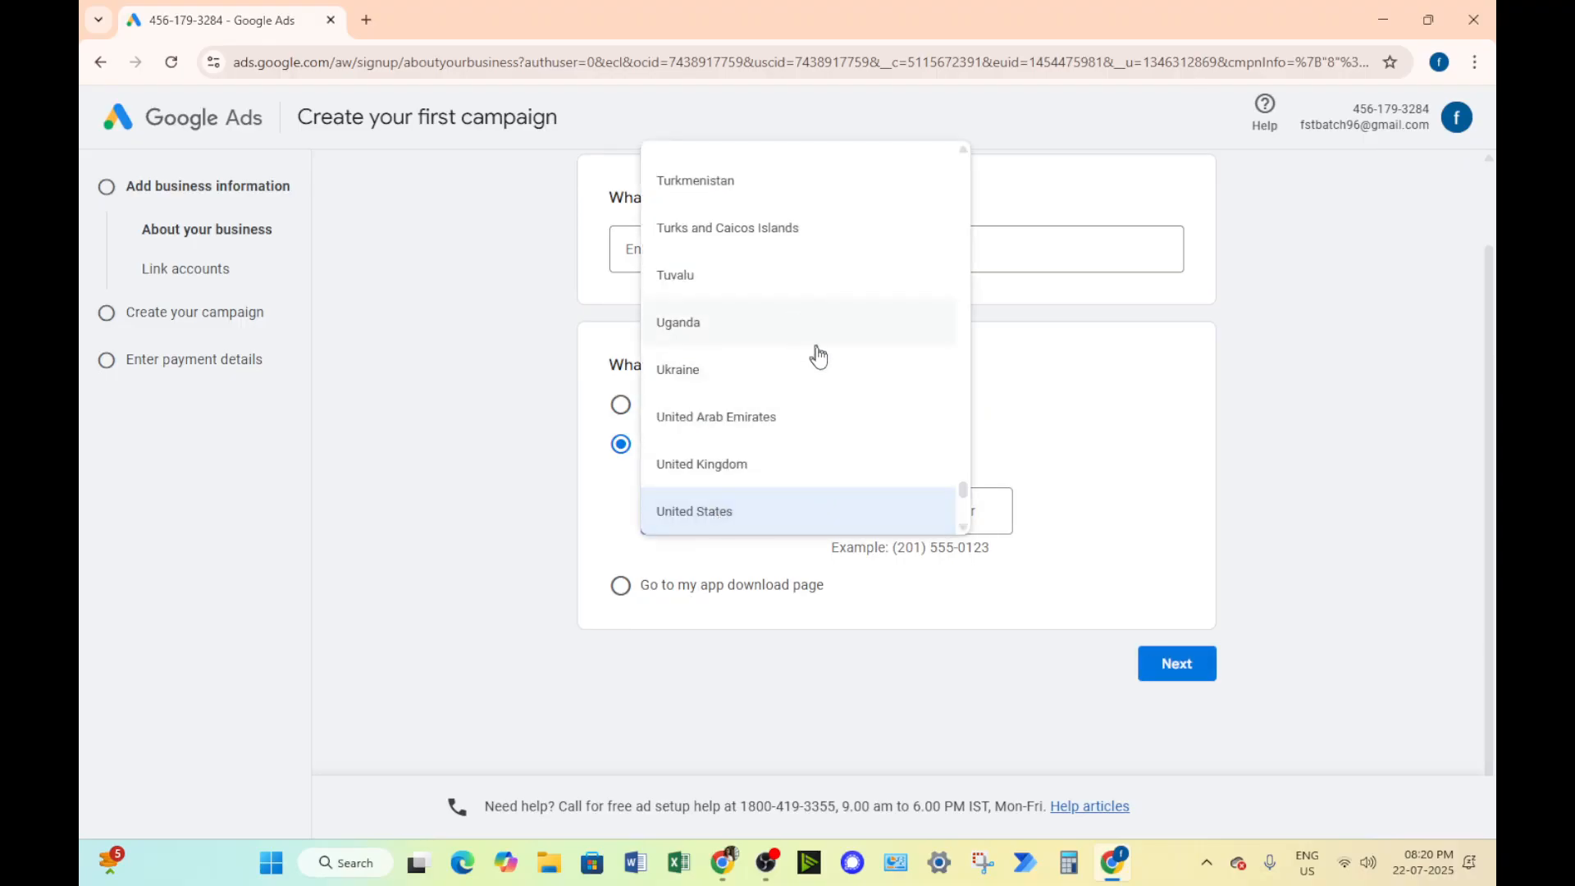
scroll(821, 361, down, 5)
scroll(833, 375, up, 15)
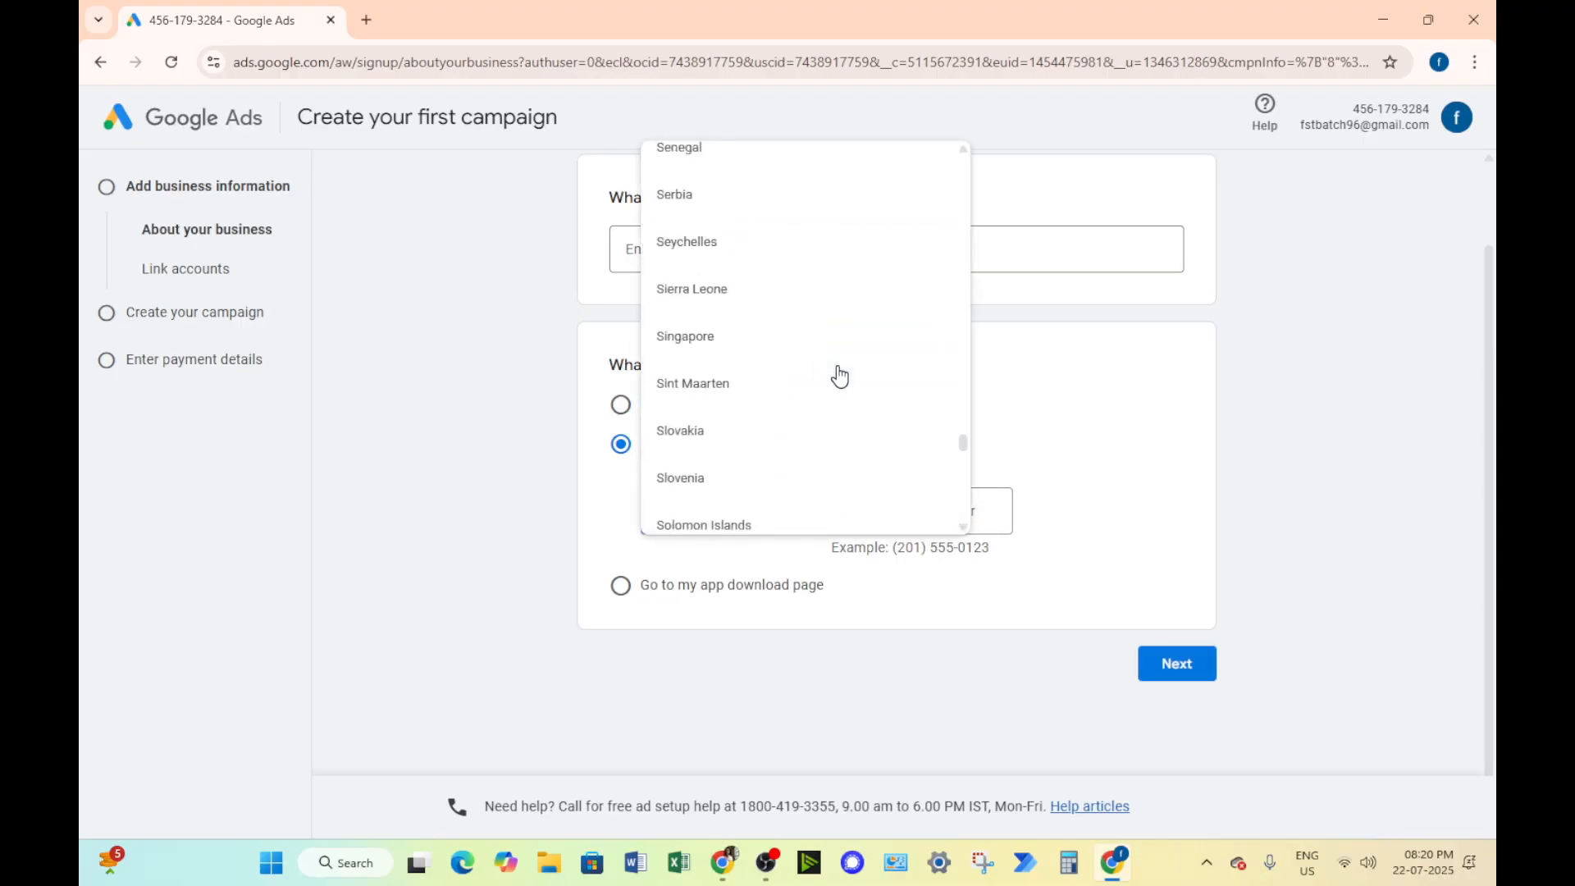
scroll(840, 307, up, 20)
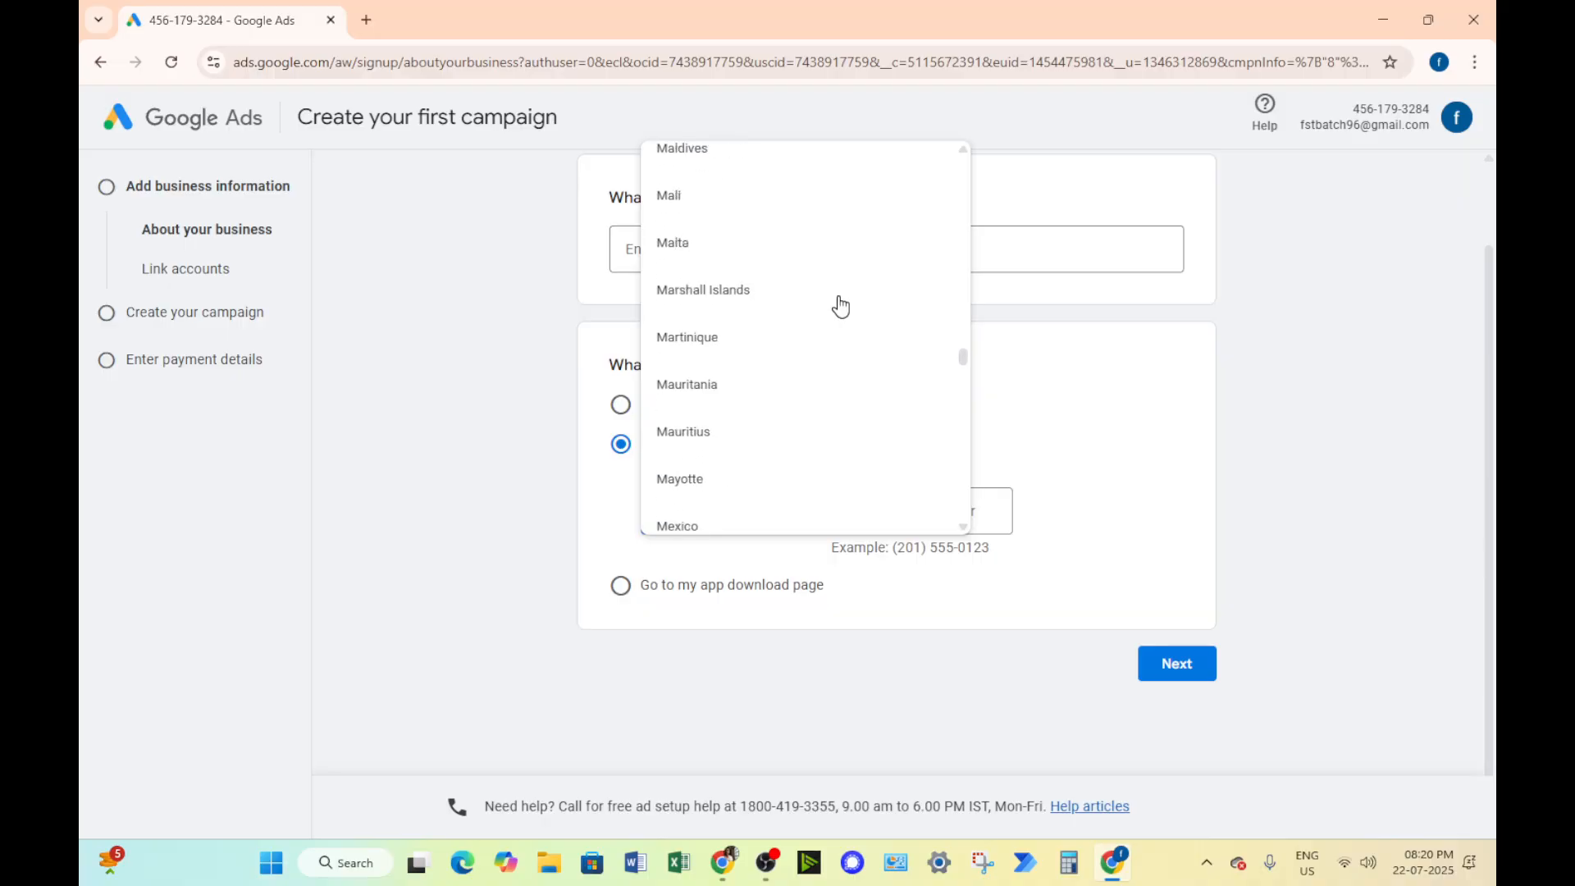
click(622, 404)
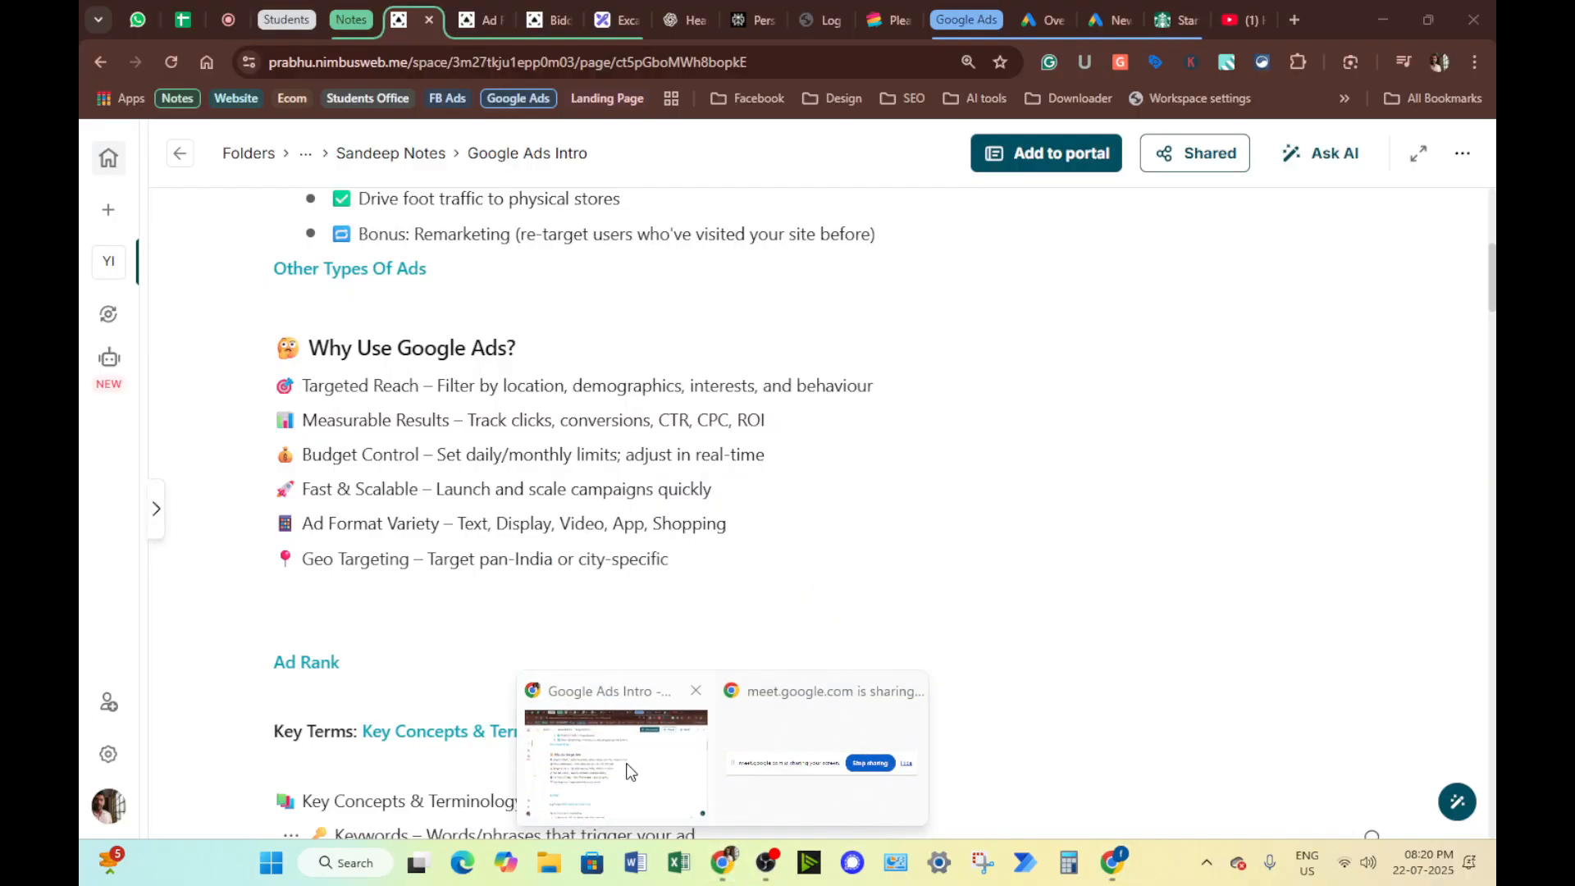
Copy the tea.infinityfreeapp.com address from a new tab in the other browser window
click(623, 780)
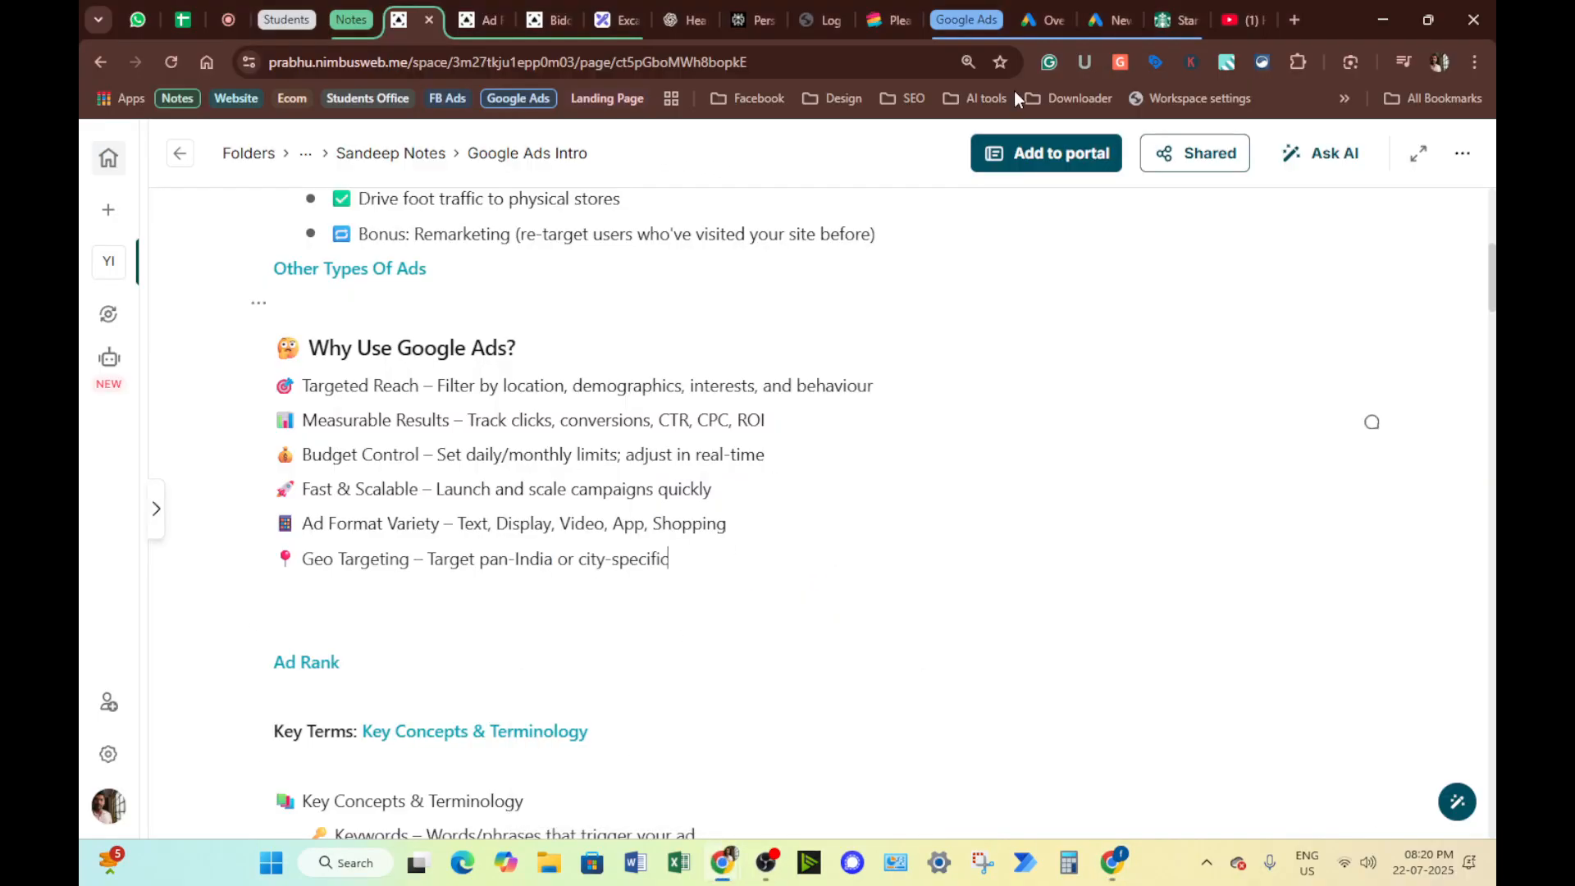
click(1305, 10)
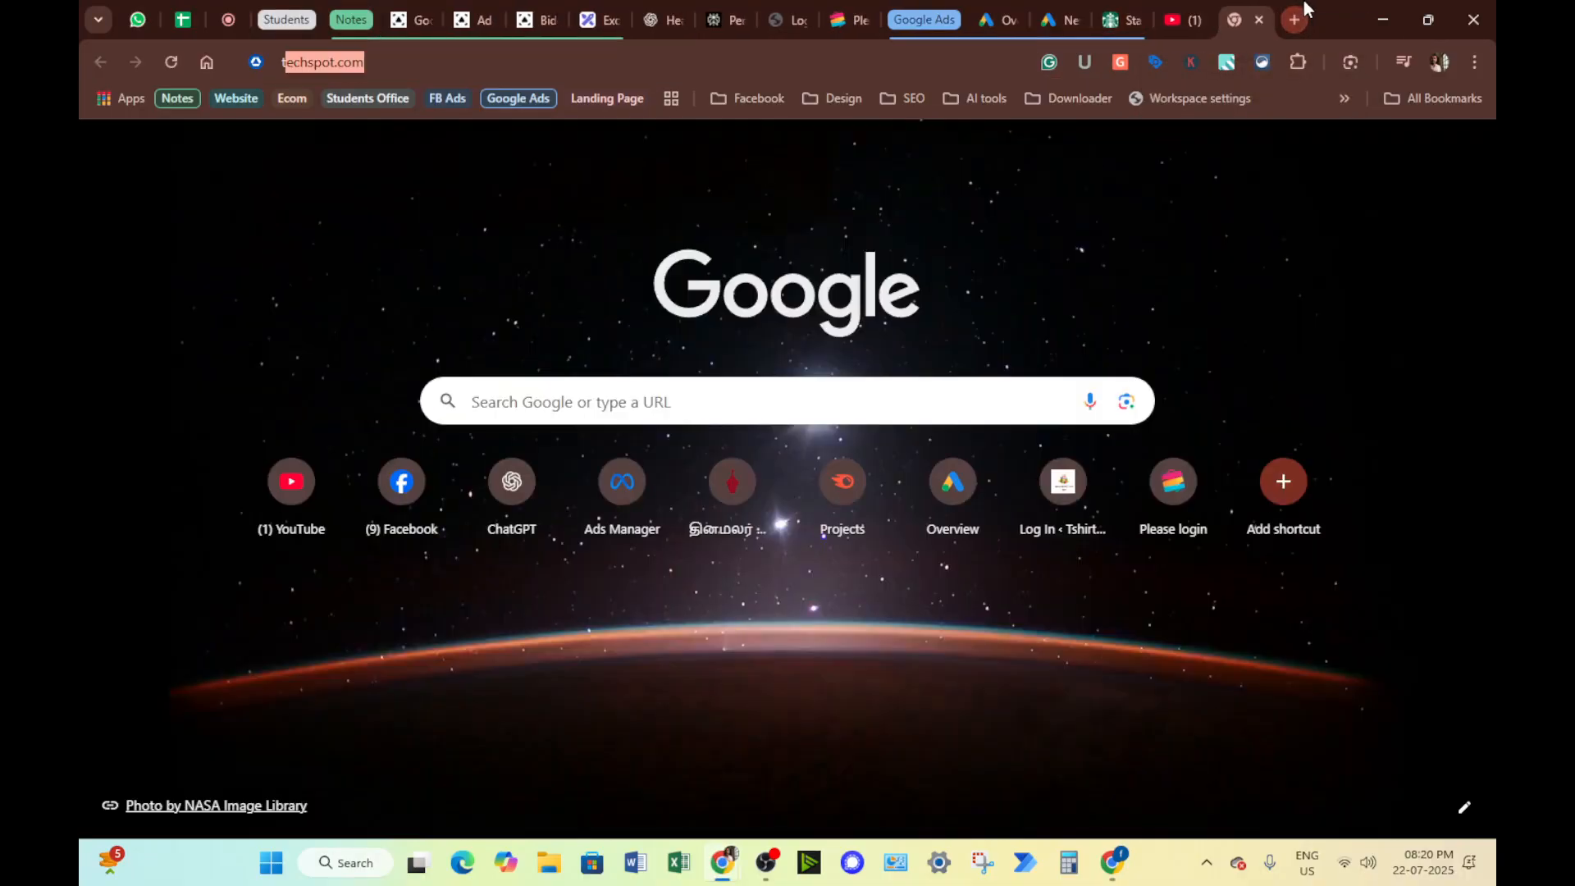
text(tea)
key(ctrl+a)
key(ctrl+c)
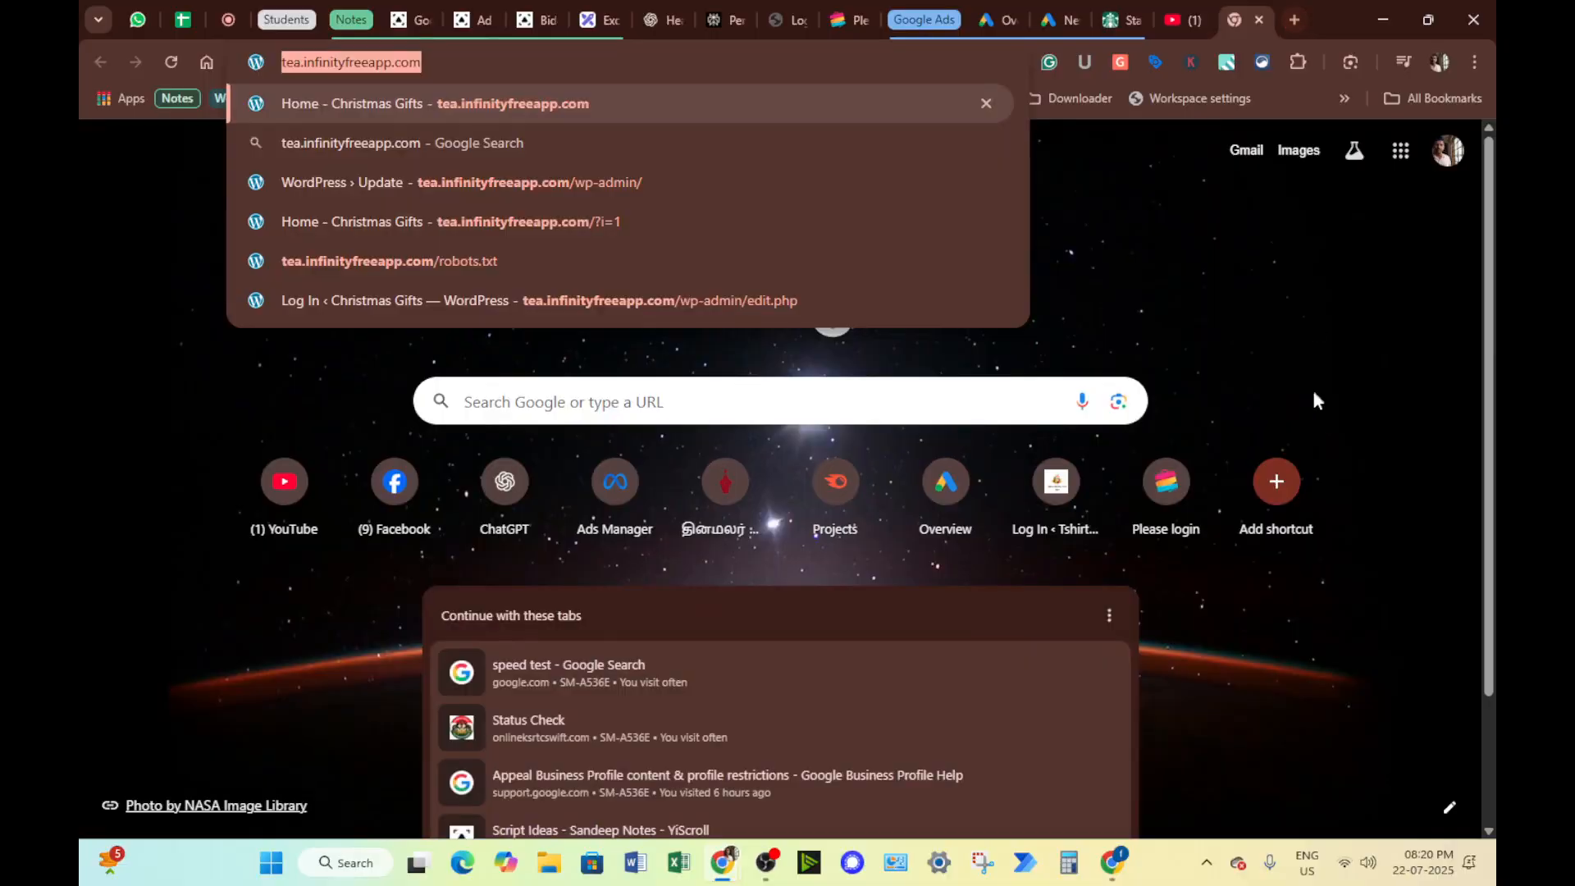
click(1383, 19)
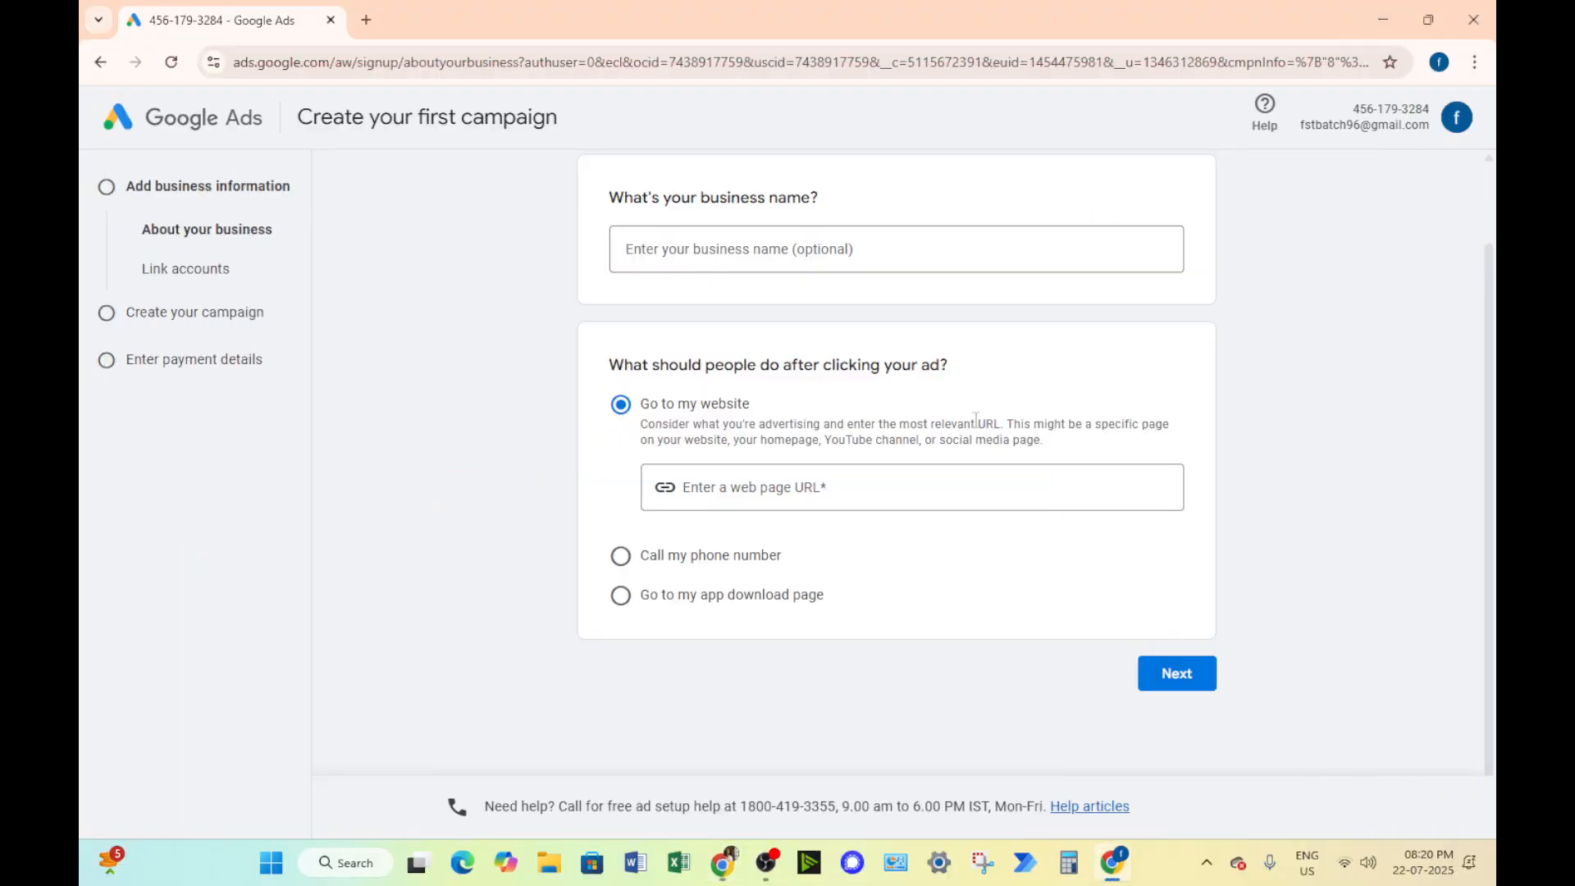
click(850, 501)
key(ctrl+v)
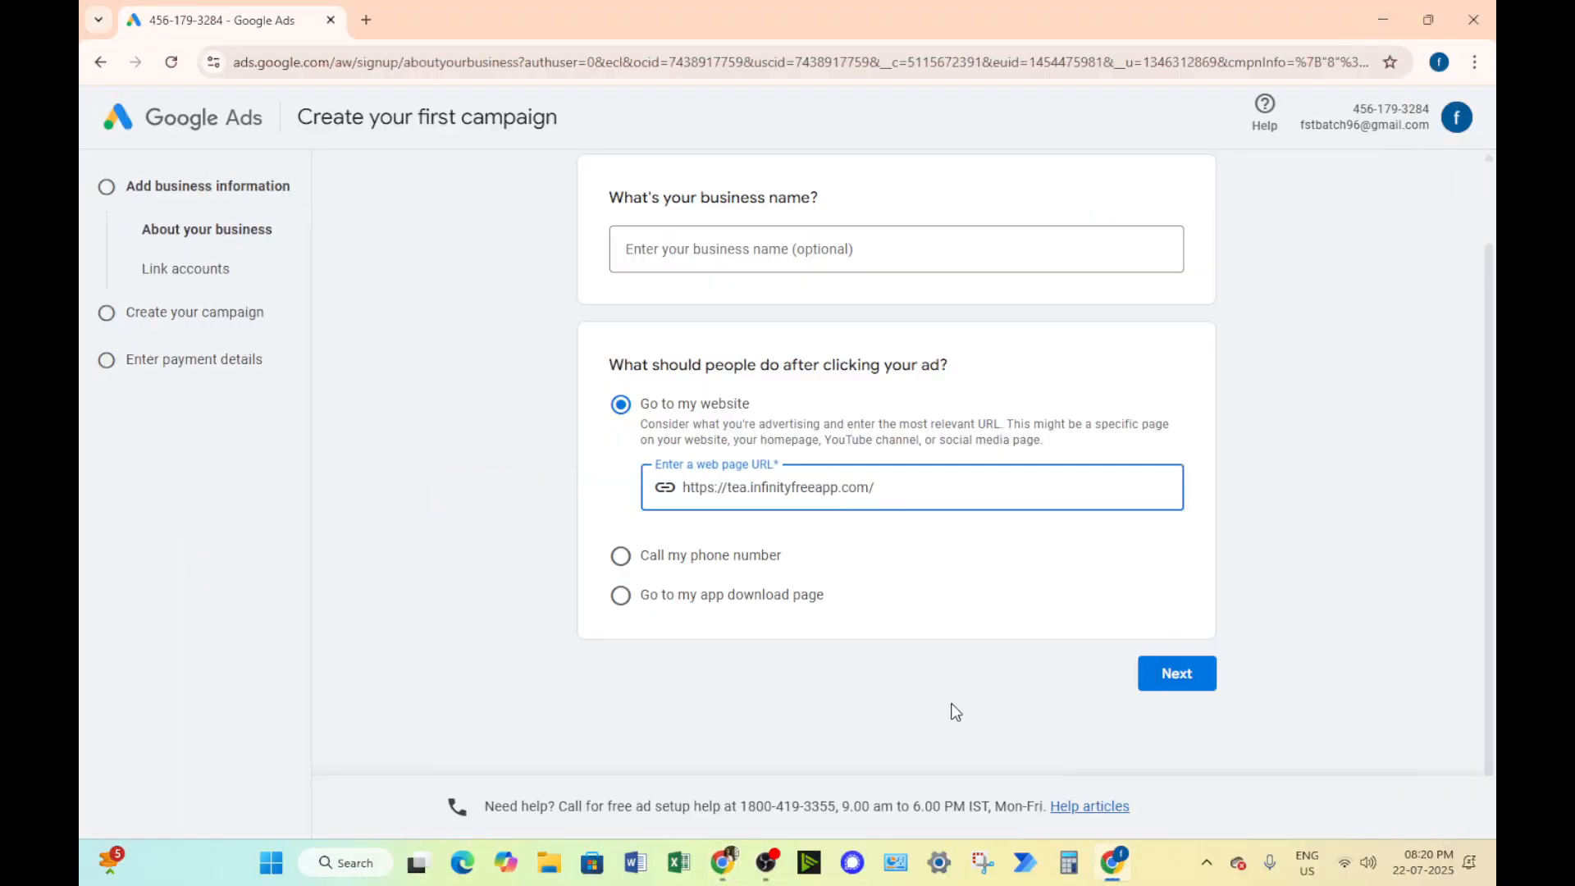
click(1165, 679)
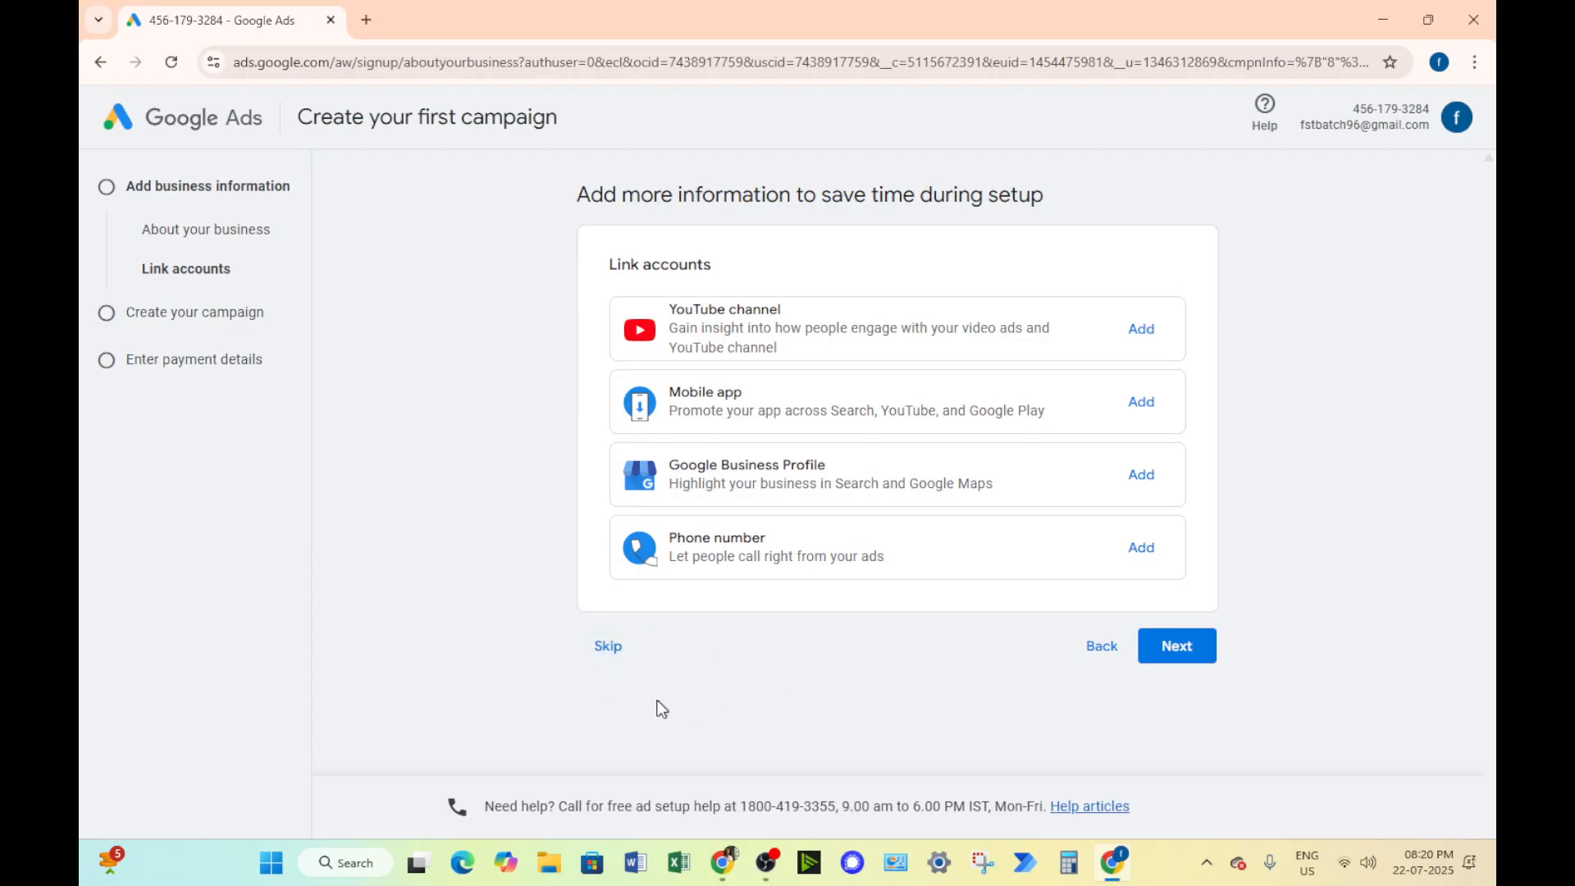
Skip account linking, the advertising objective and the campaign type, leaving campaign creation
click(618, 658)
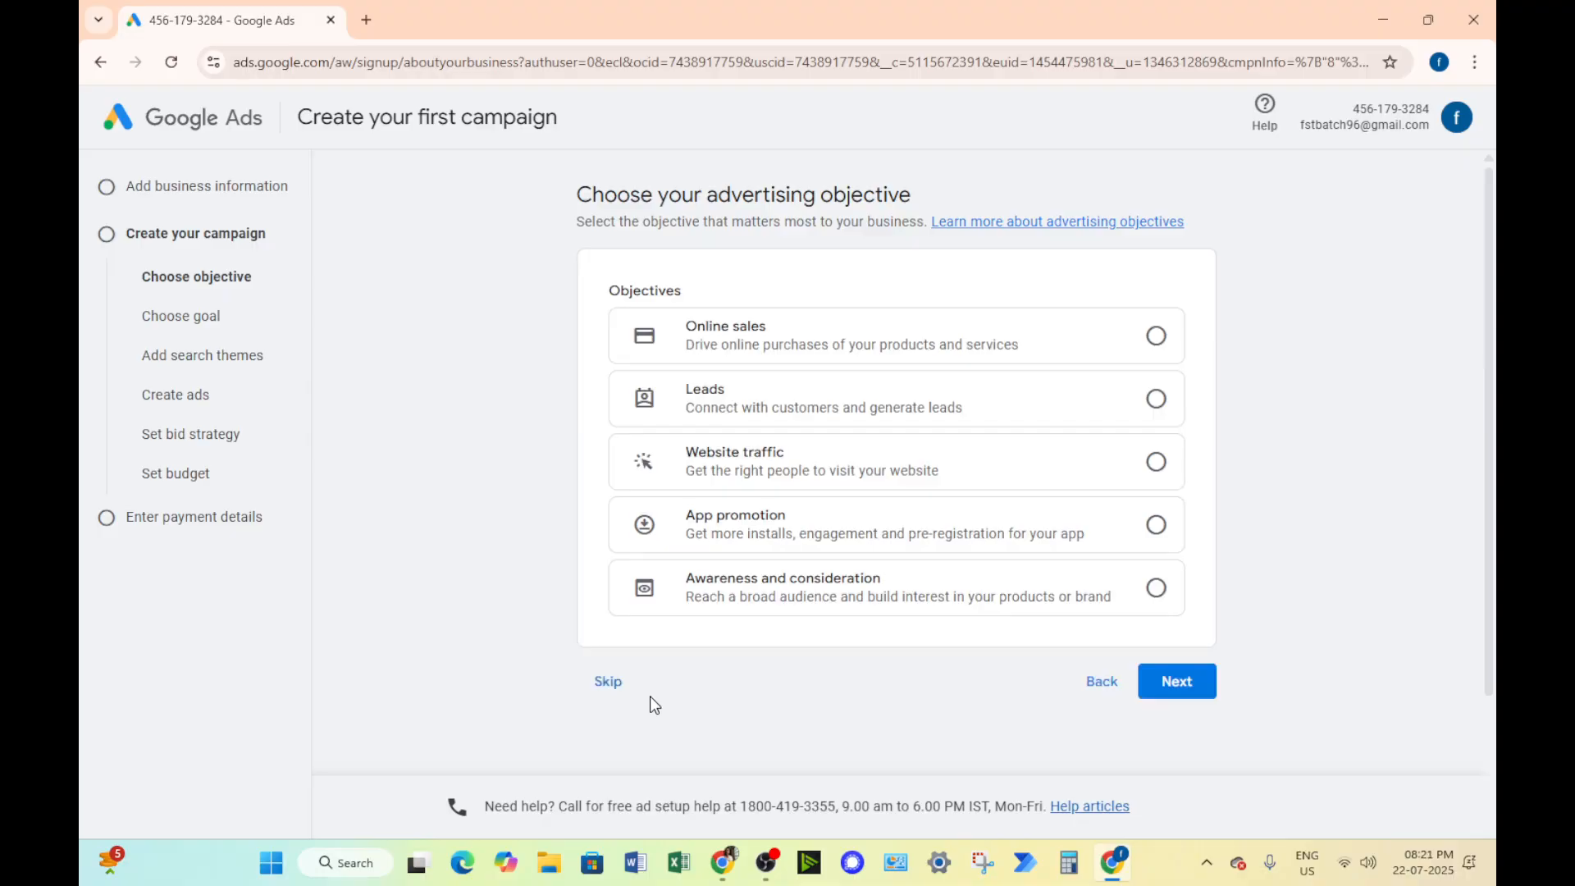
click(622, 689)
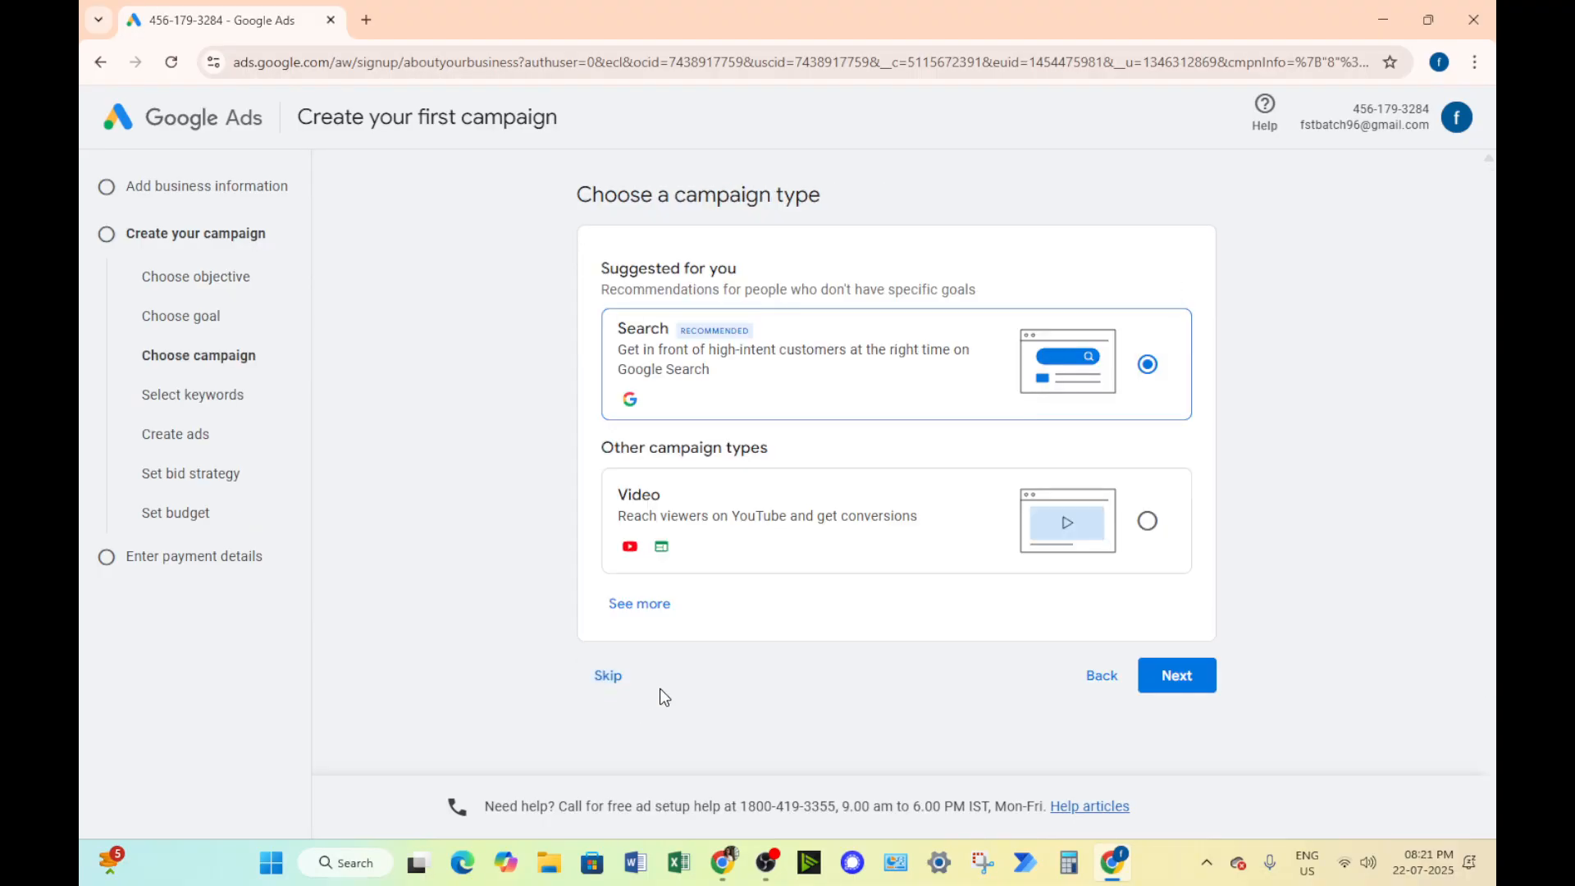
click(622, 695)
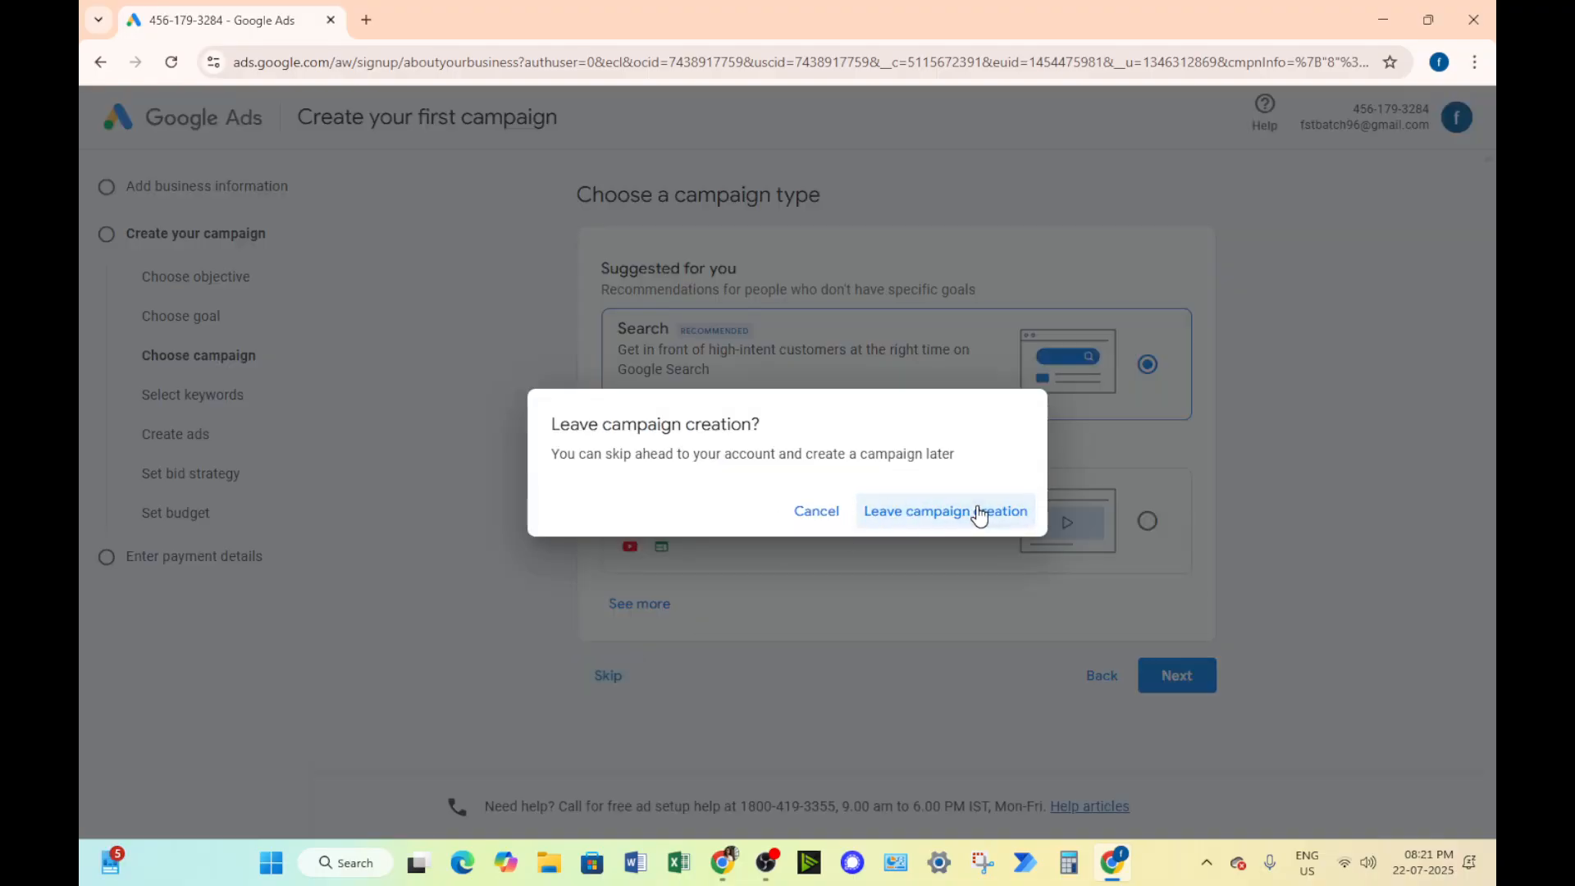
click(979, 515)
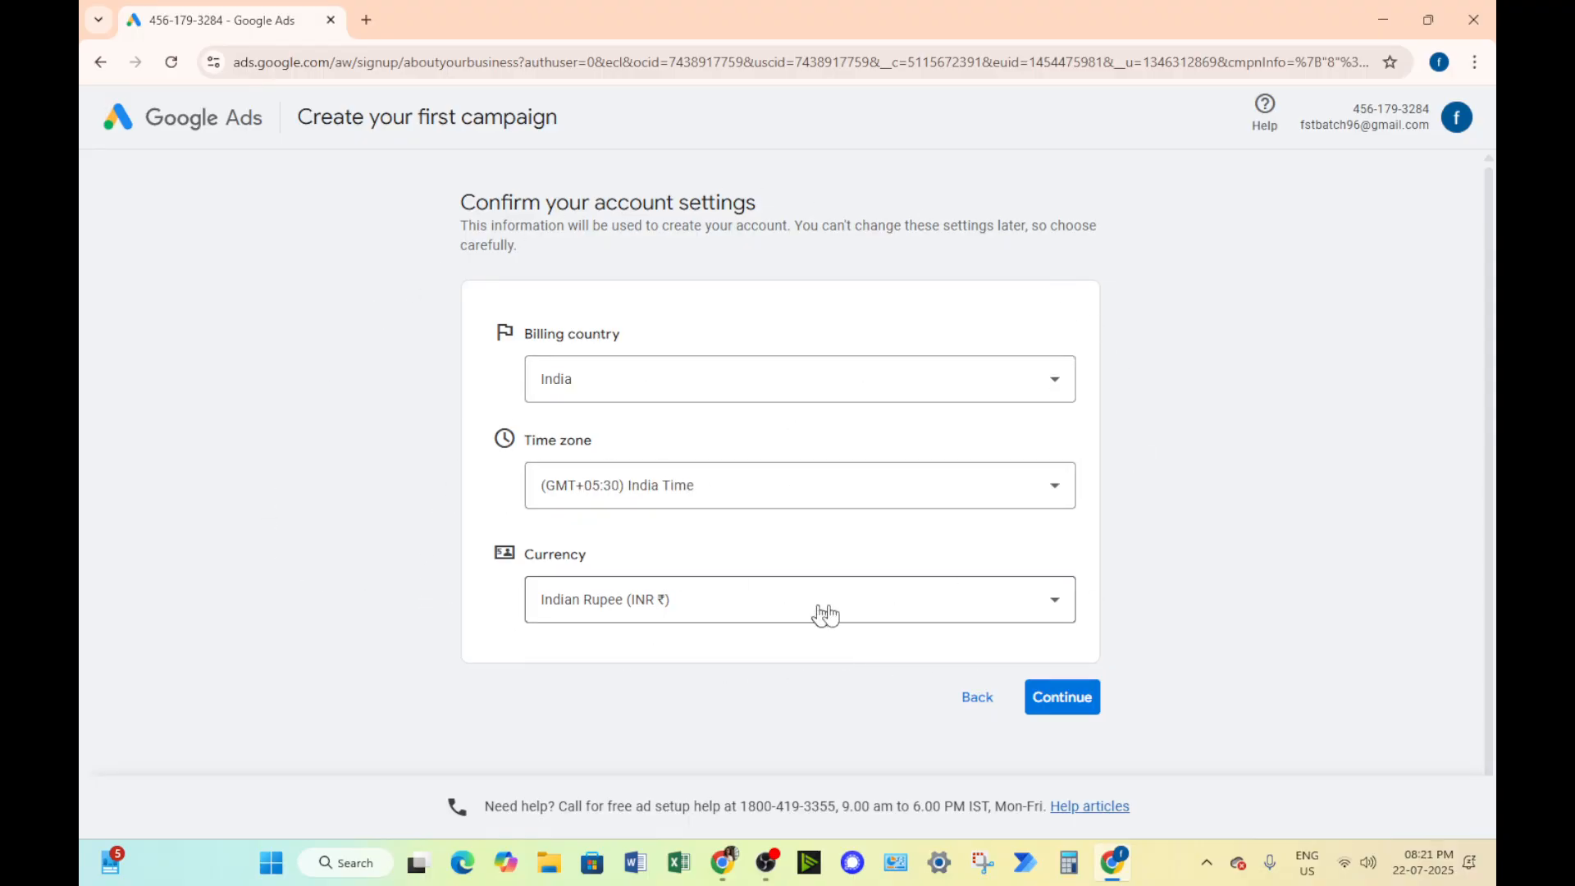
Confirm the account settings with India, India Time and Indian Rupee, and decline personalized guidance from an account strategist
click(1078, 710)
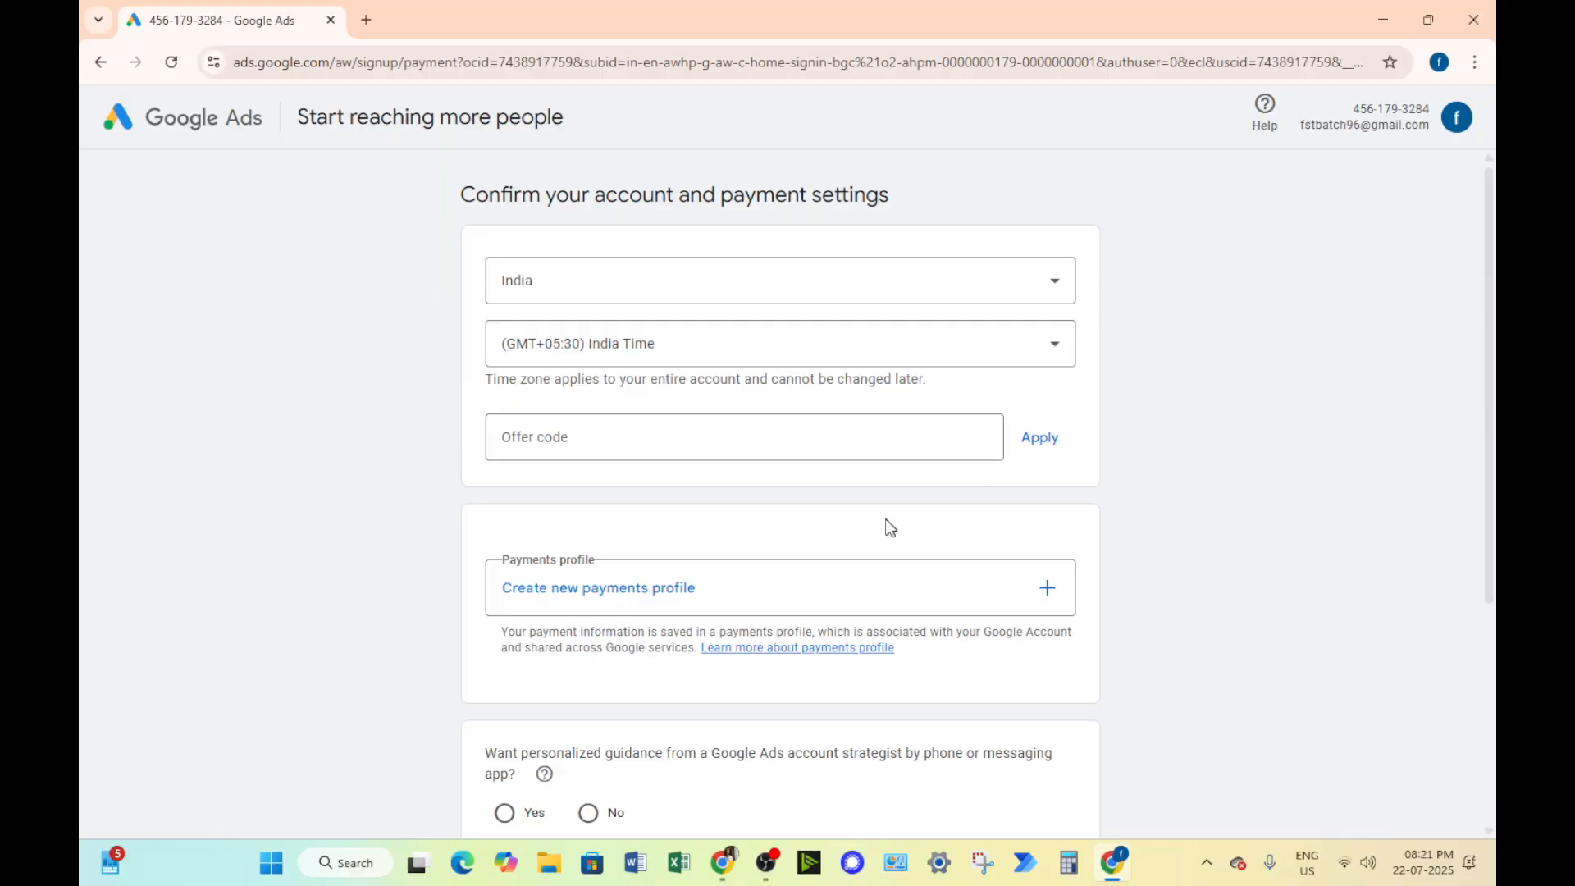
scroll(886, 528, down, 3)
click(598, 562)
scroll(1116, 549, up, 2)
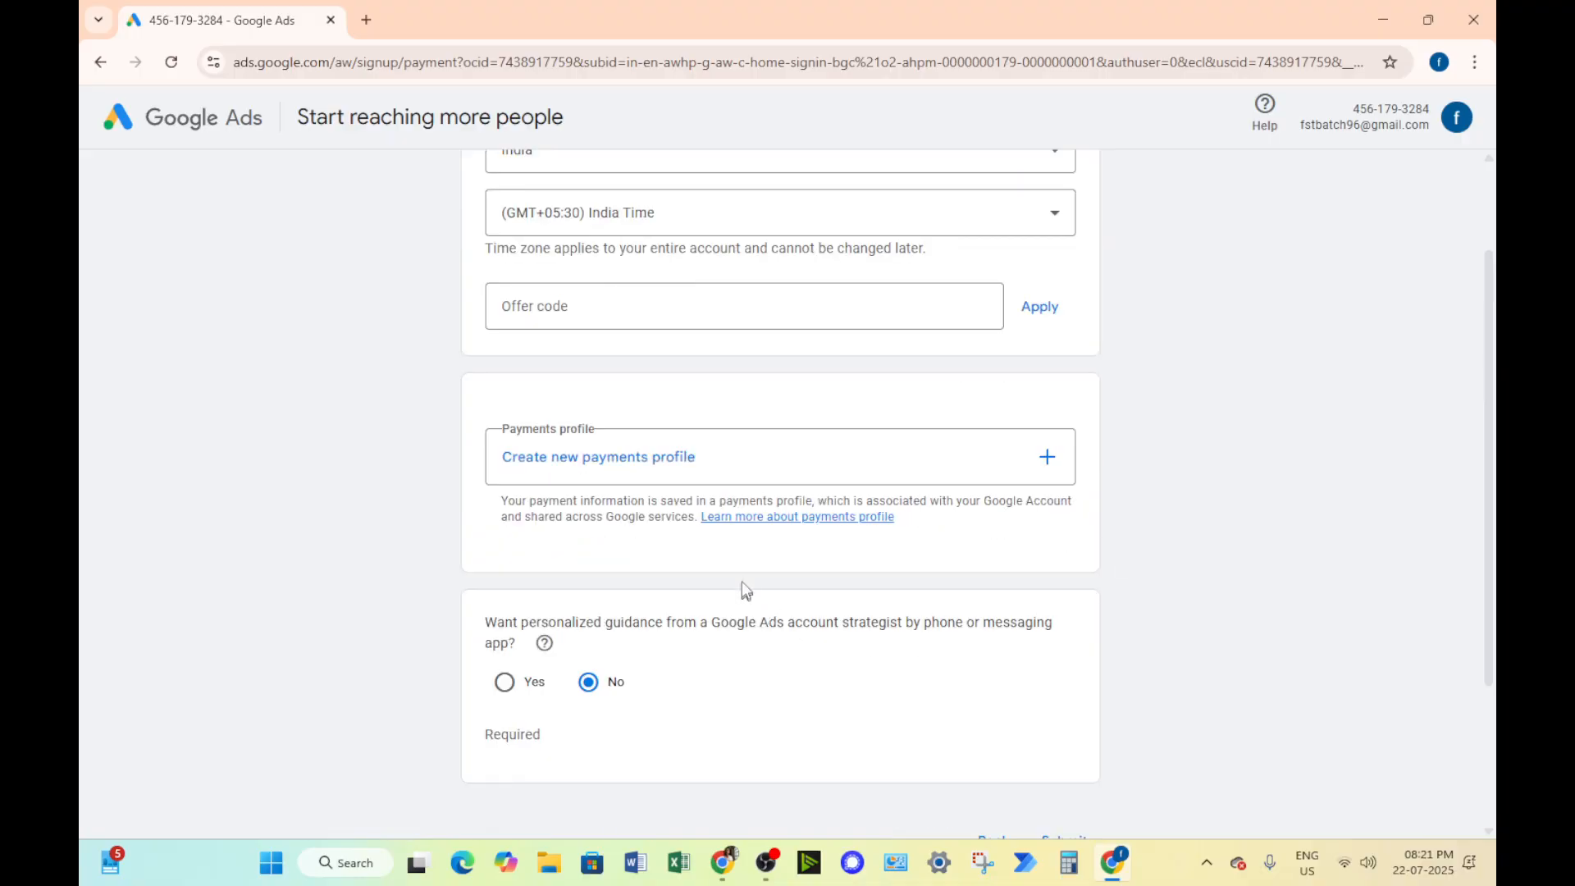
scroll(742, 584, down, 3)
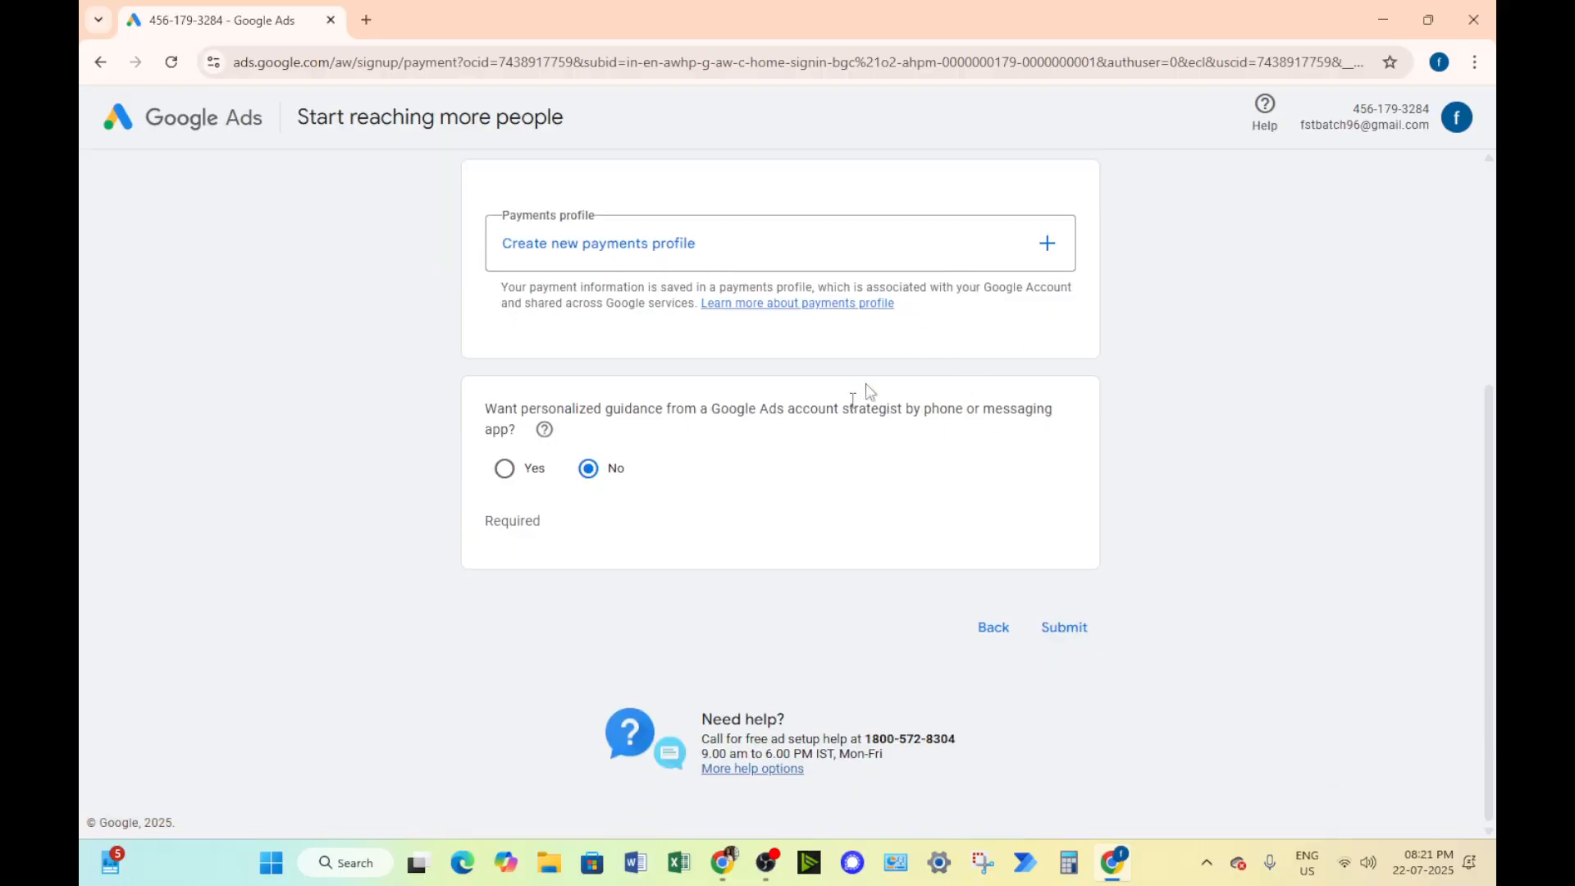
scroll(931, 359, down, 2)
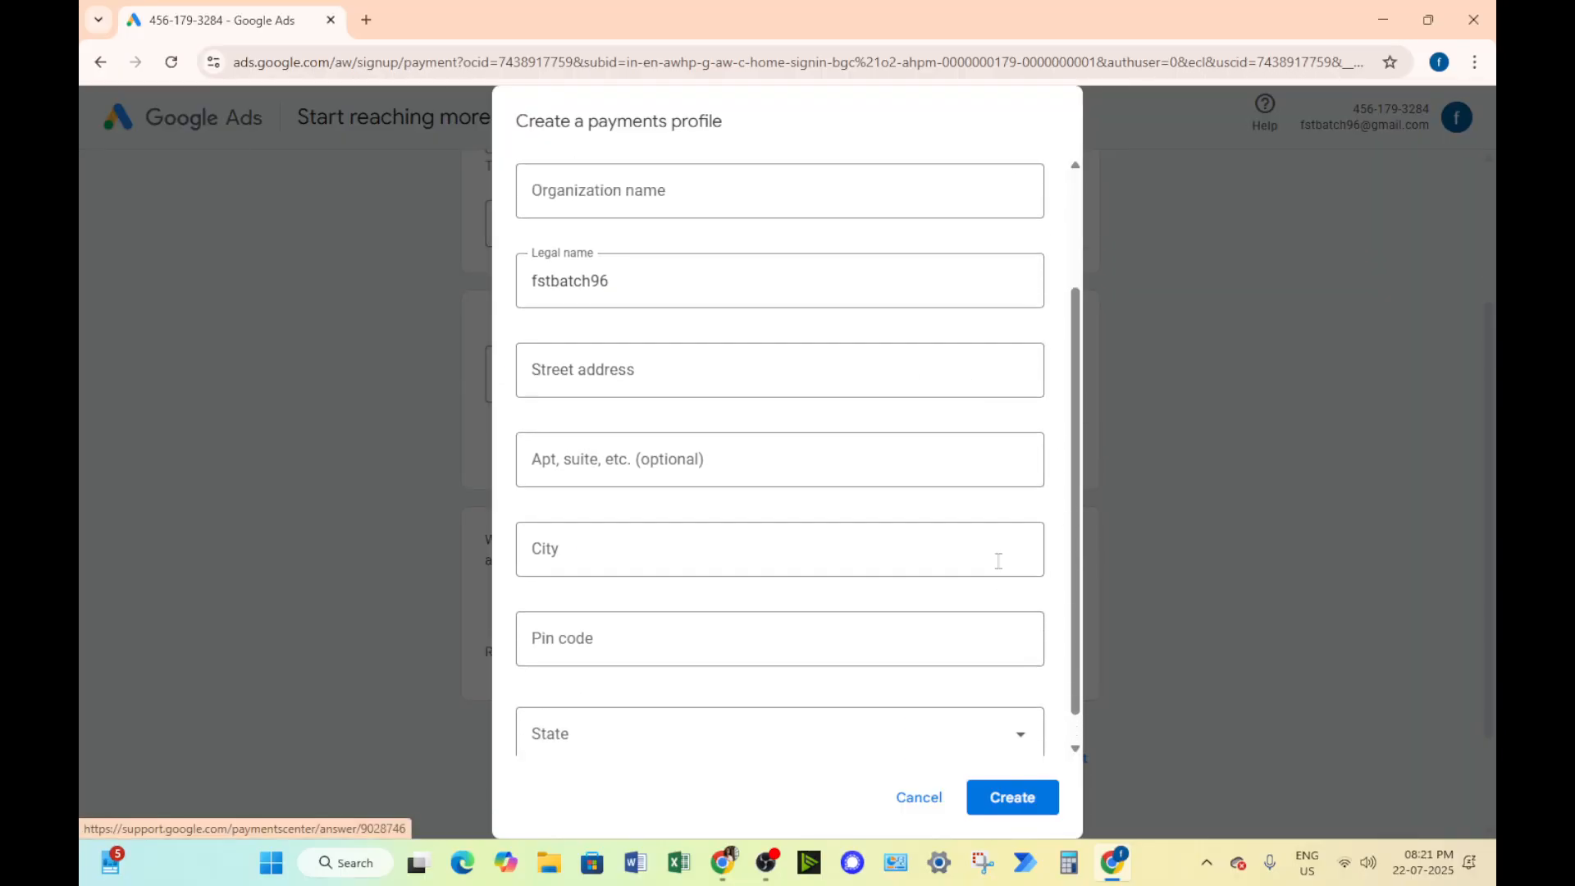
scroll(1000, 567, up, 2)
click(919, 798)
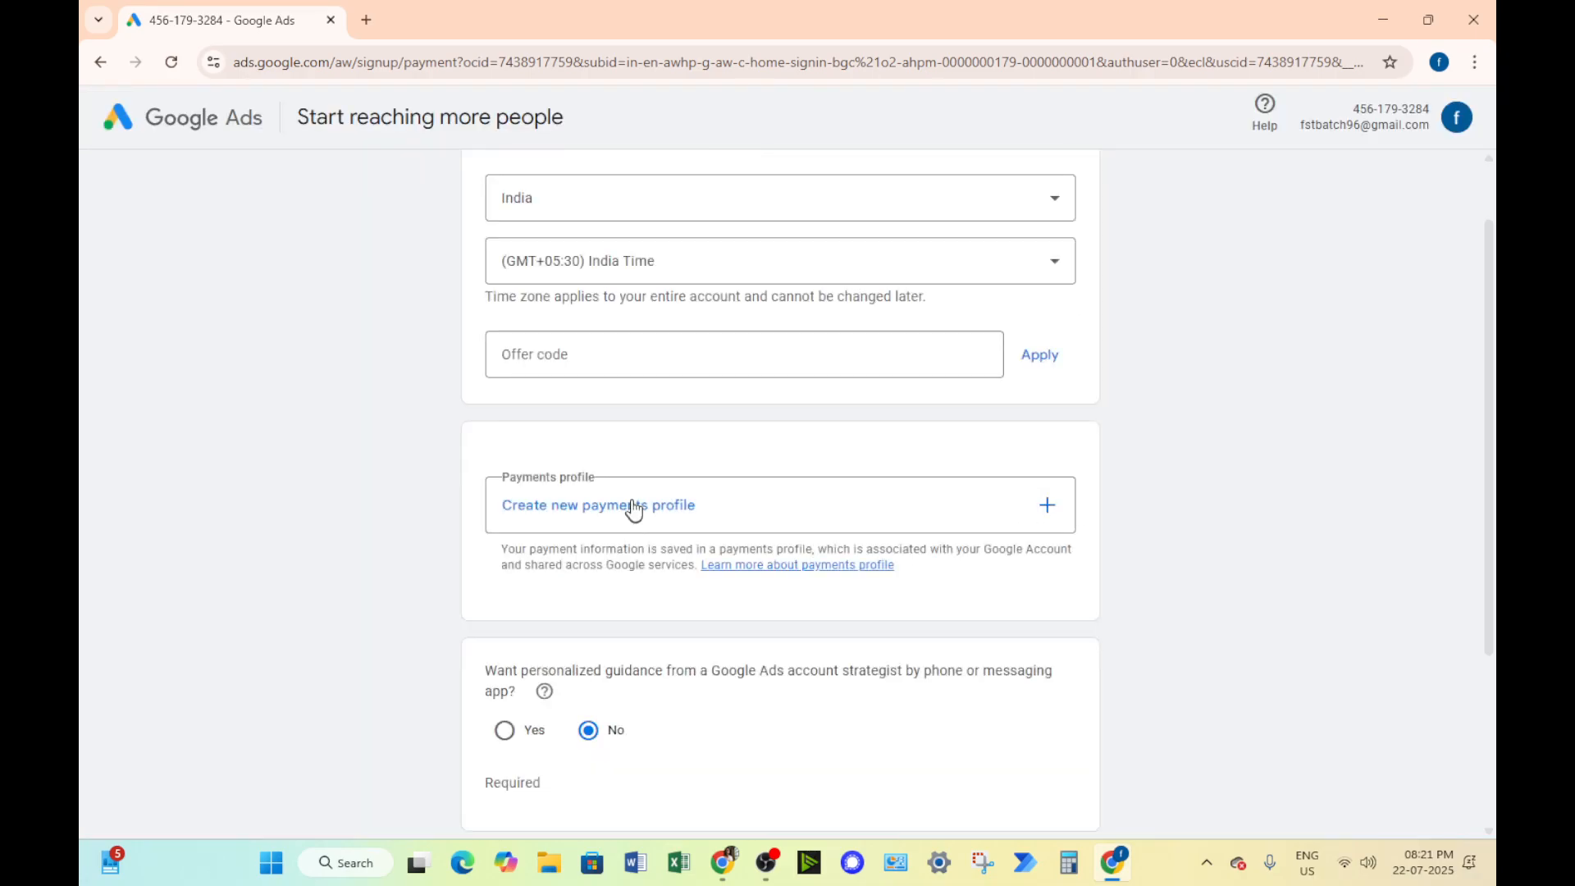
Start a new payments profile of type Organization and set the organization name to FST CBE
click(650, 503)
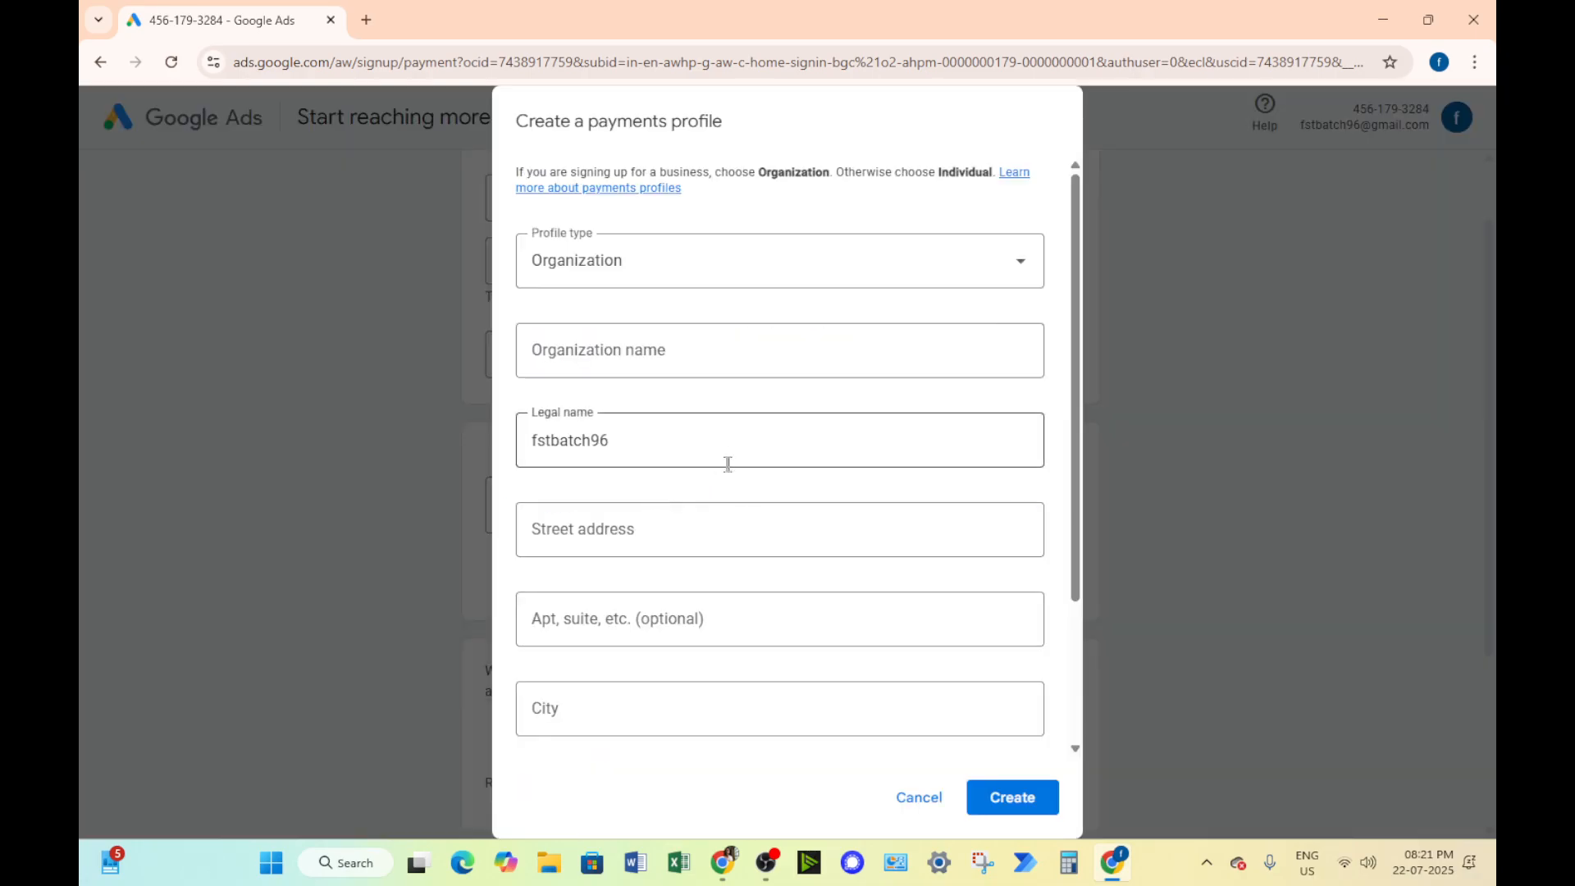
scroll(565, 541, down, 2)
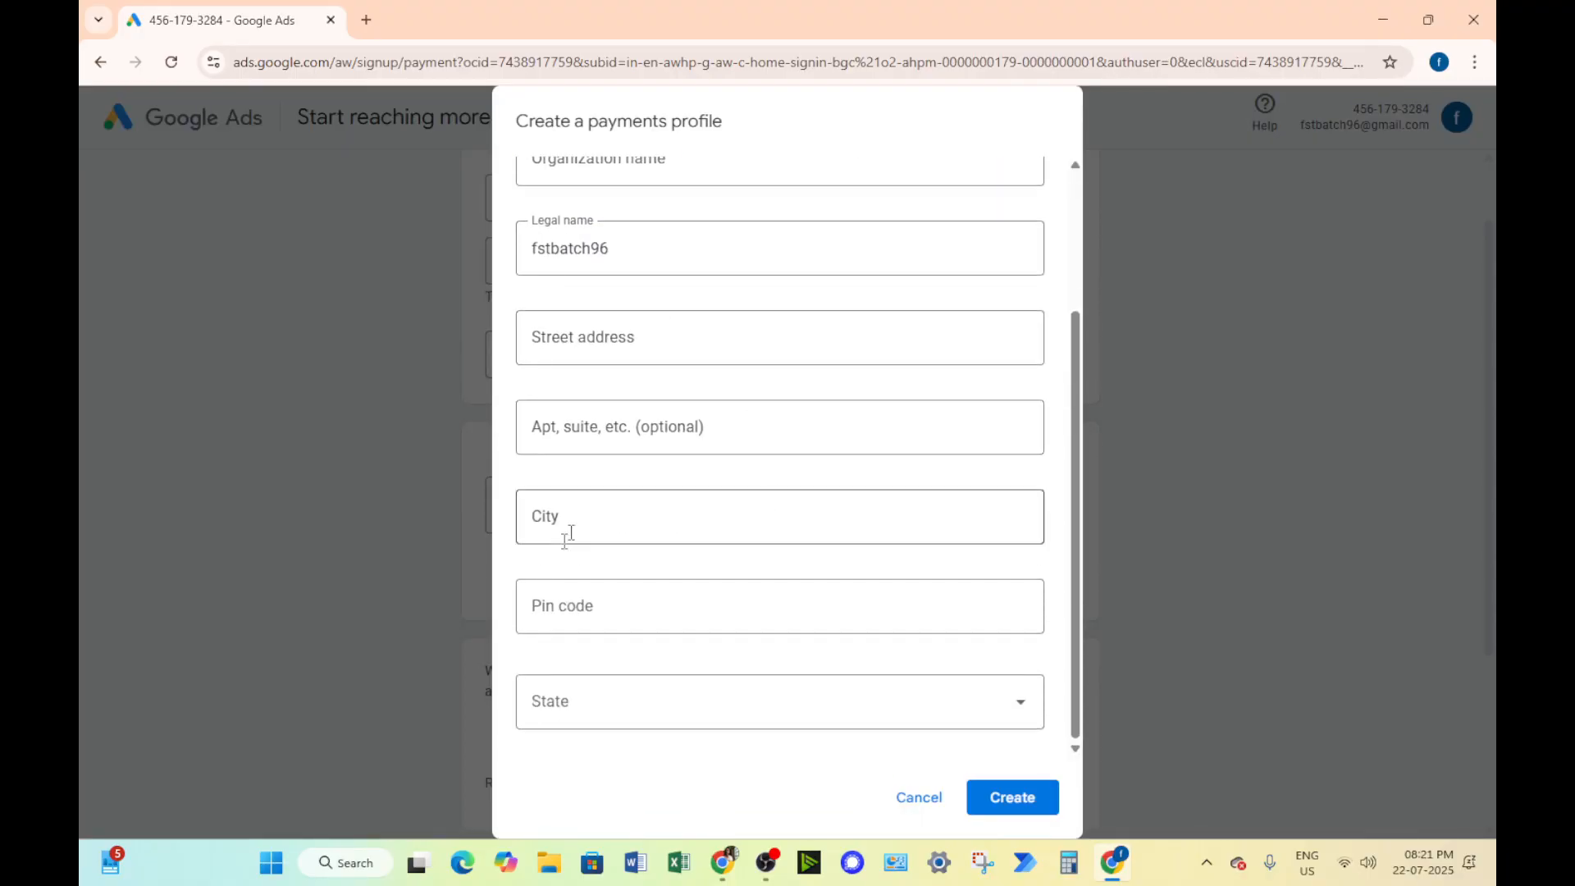
scroll(615, 309, up, 2)
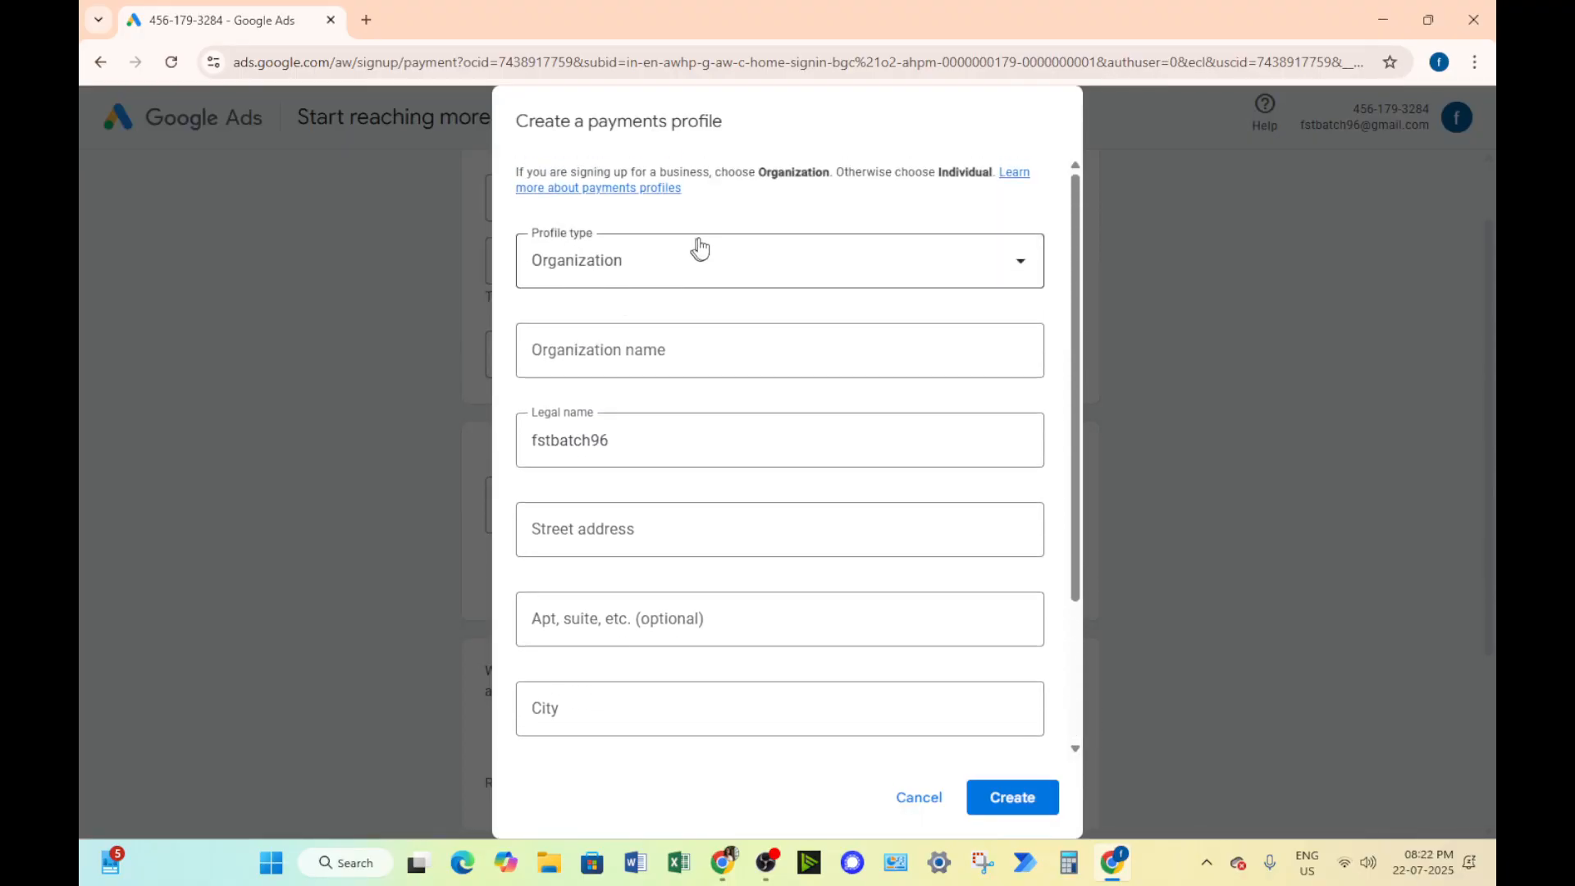
click(567, 337)
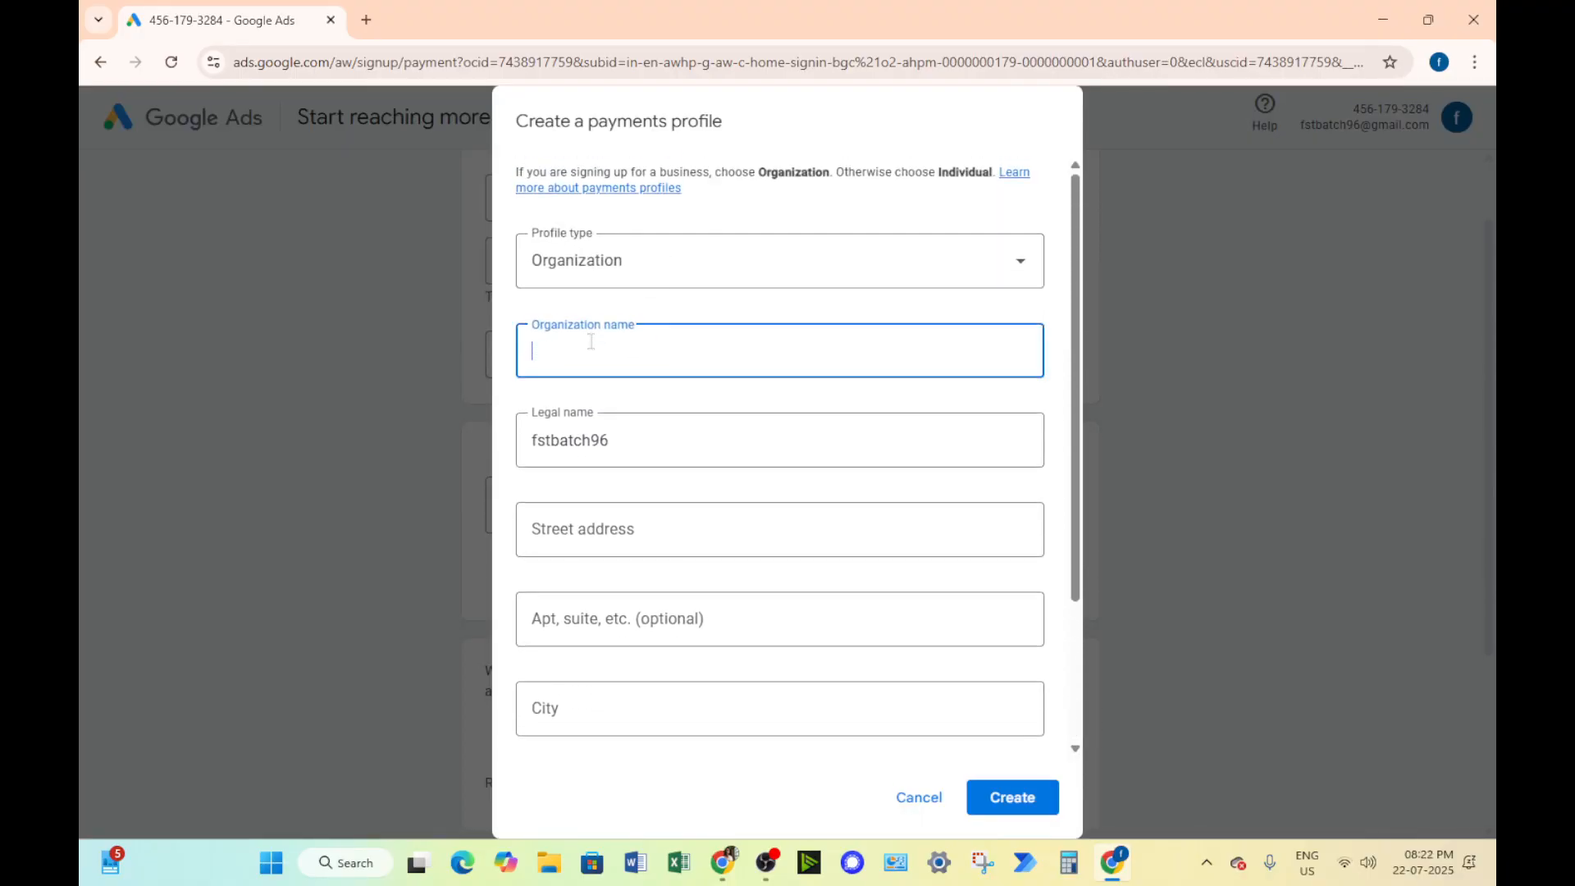
click(725, 283)
click(727, 312)
click(676, 354)
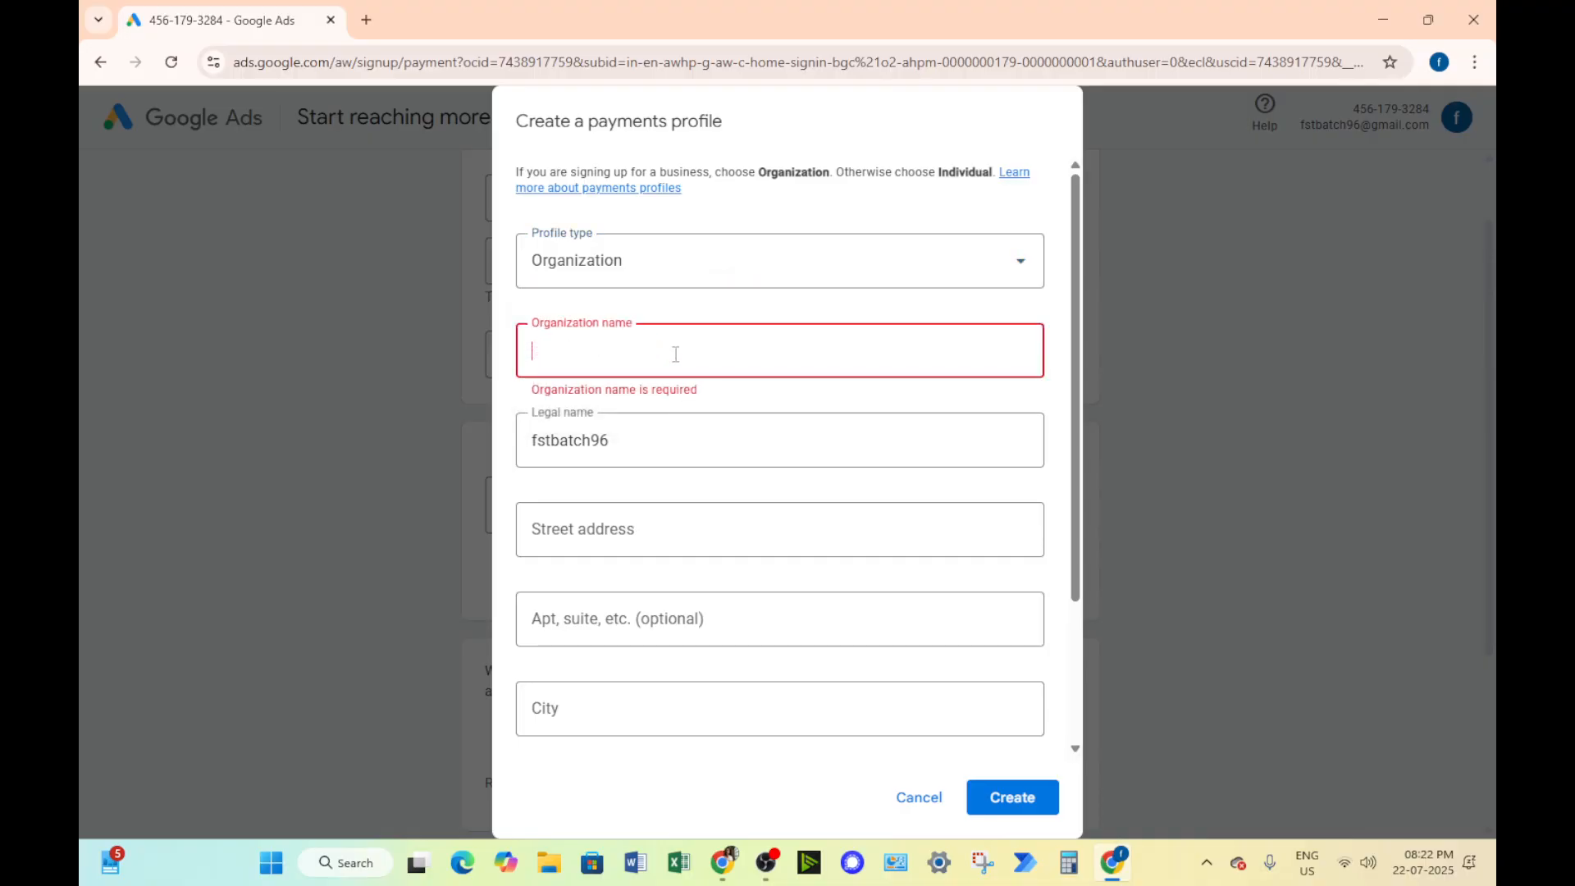
text(FST CBE)
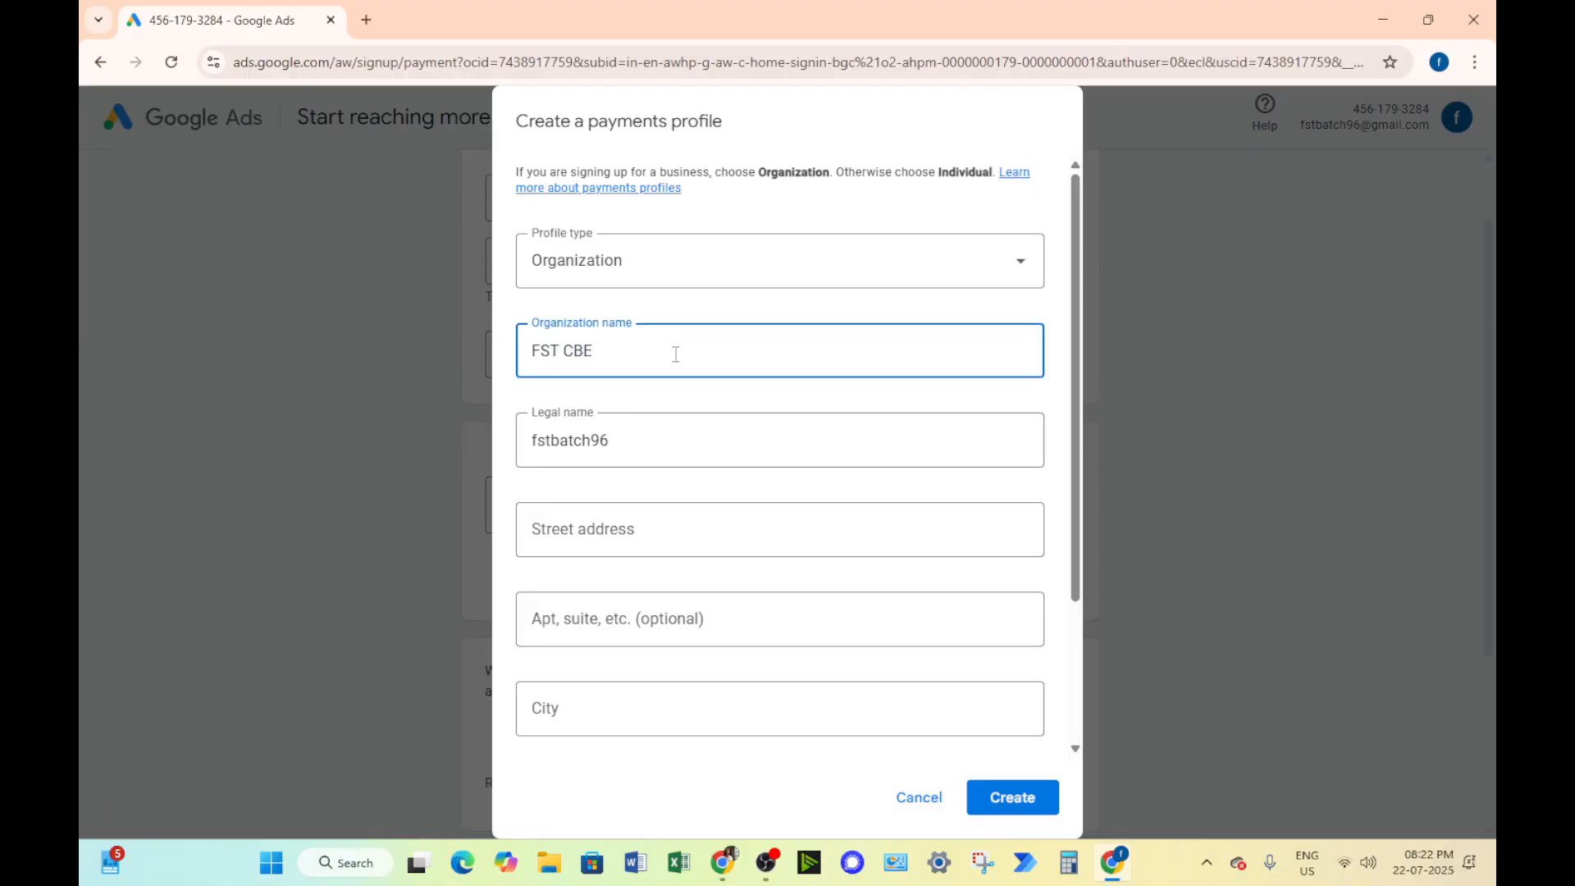
Fill in the street address and city for the organization's payments profile
scroll(676, 354, down, 3)
click(631, 409)
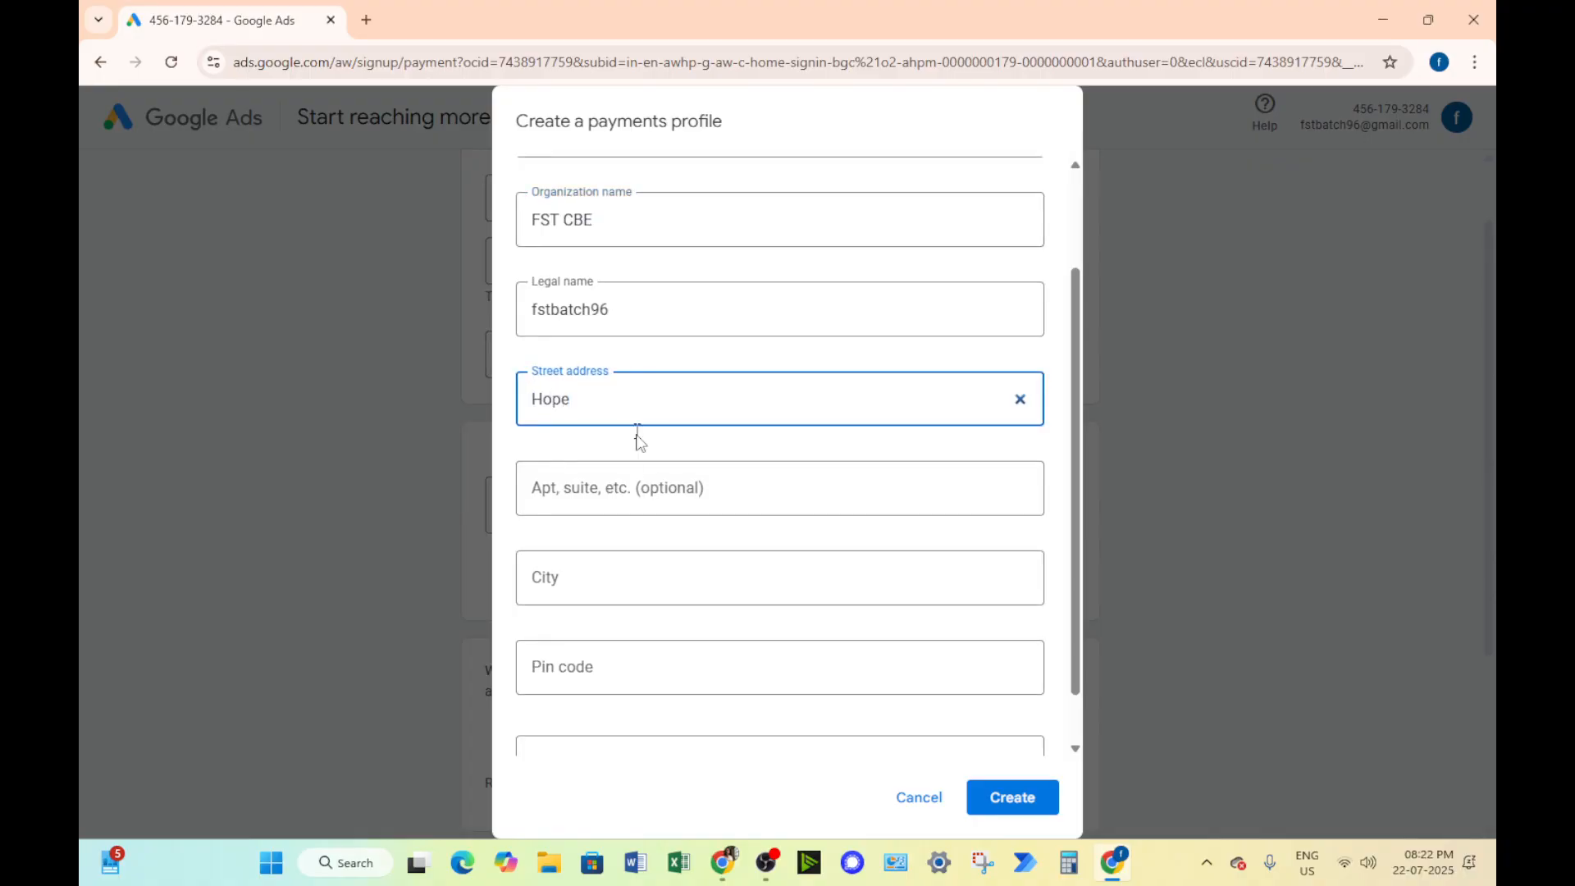
text(Hope)
click(658, 495)
click(615, 563)
text(Coimbatore)
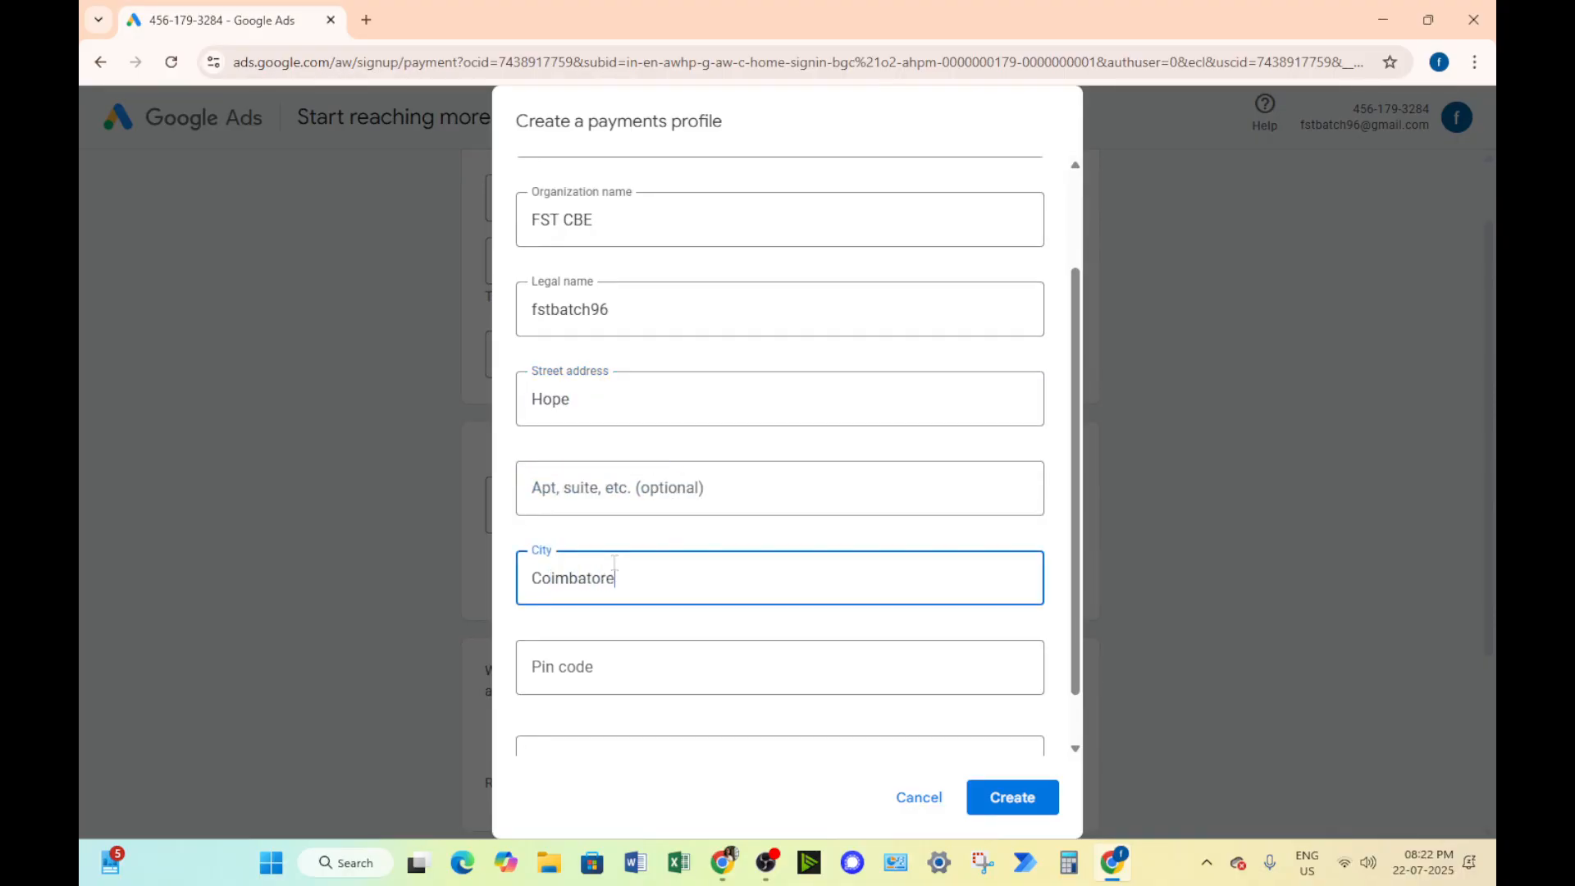
Enter the postal code, select the organization's state and create the payments profile
scroll(619, 607, down, 1)
click(622, 593)
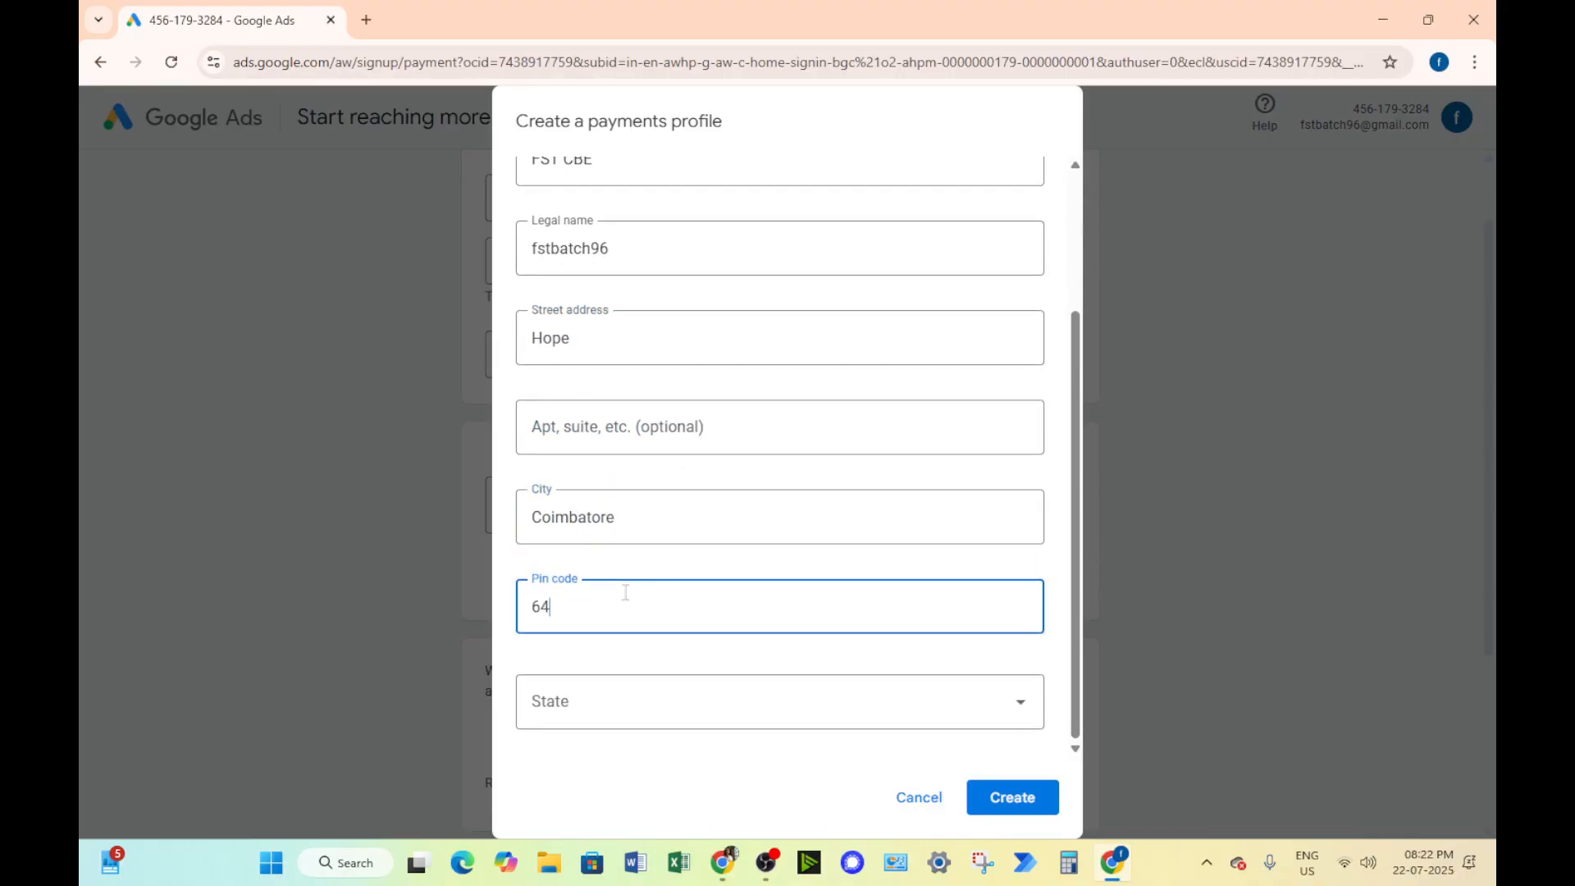
click(767, 696)
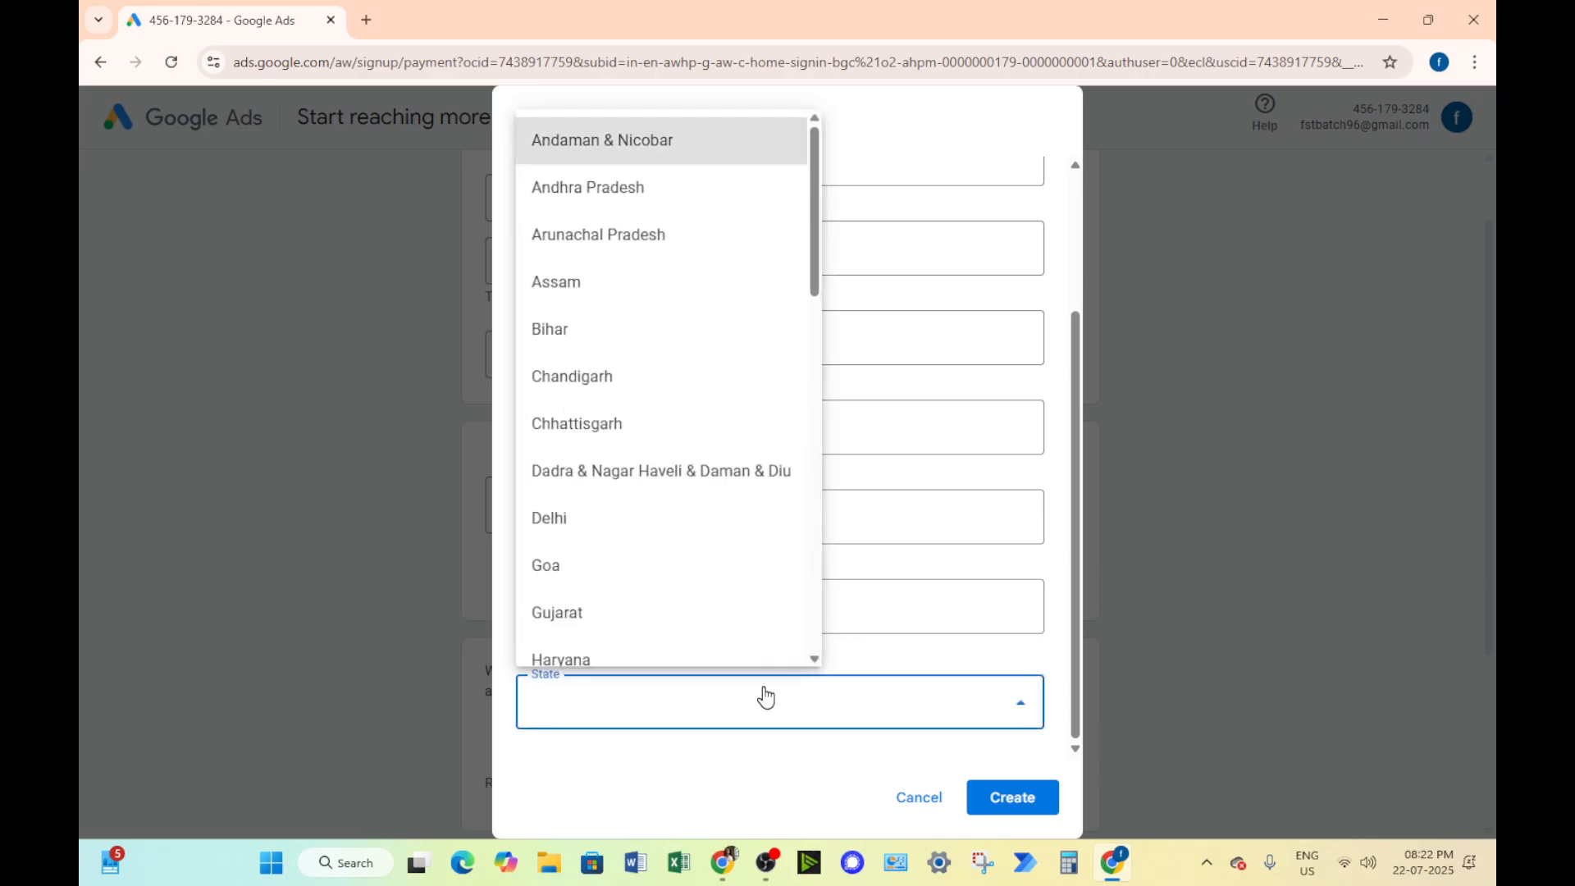
scroll(731, 643, down, 10)
click(565, 393)
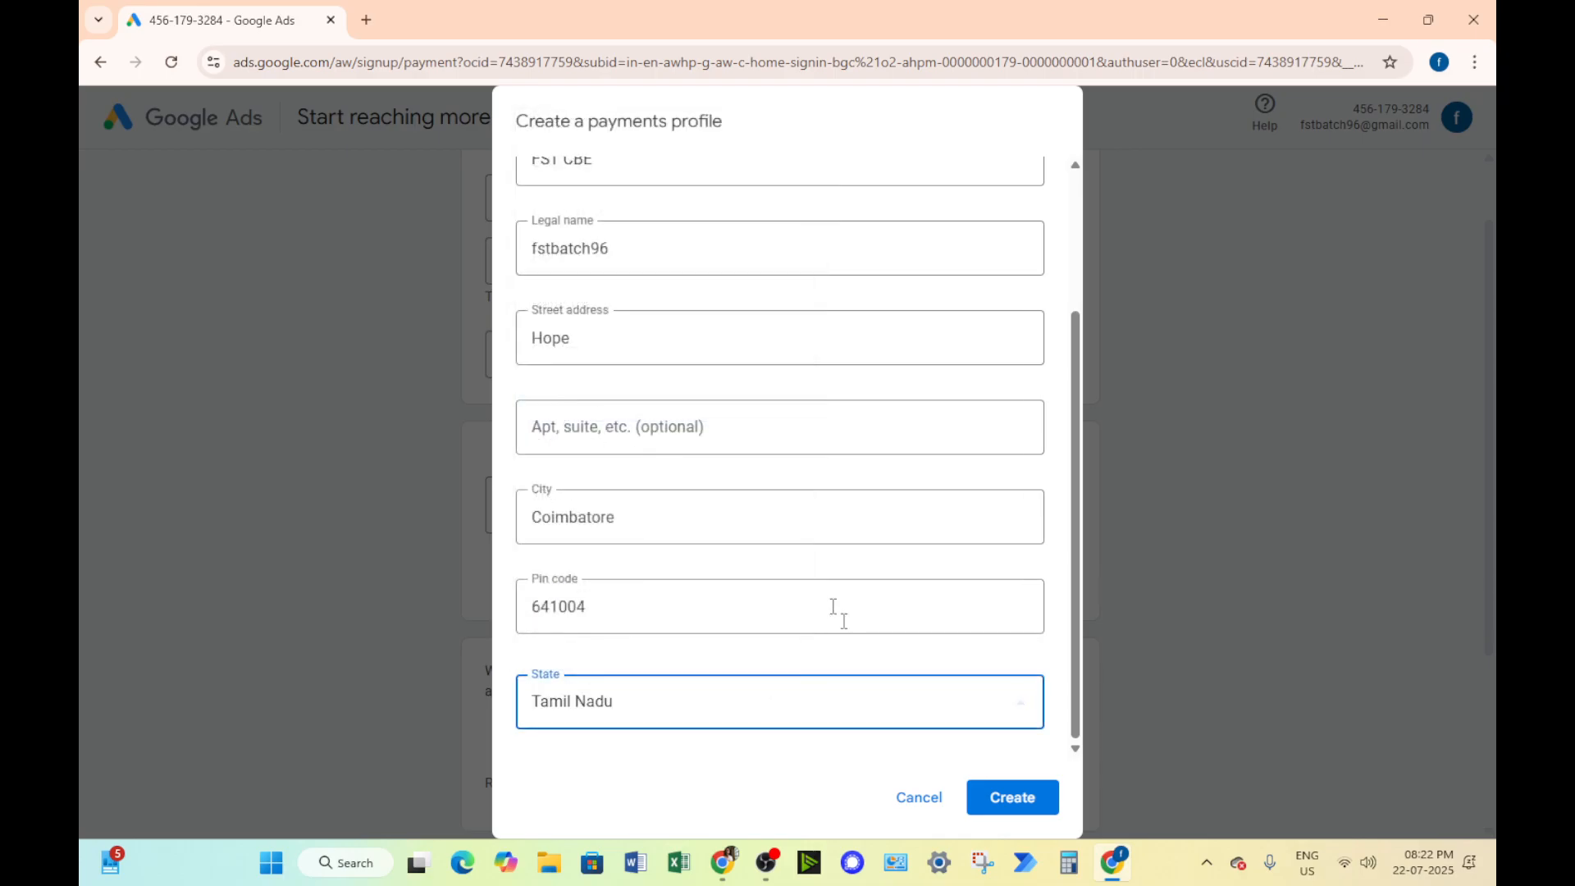
click(1020, 800)
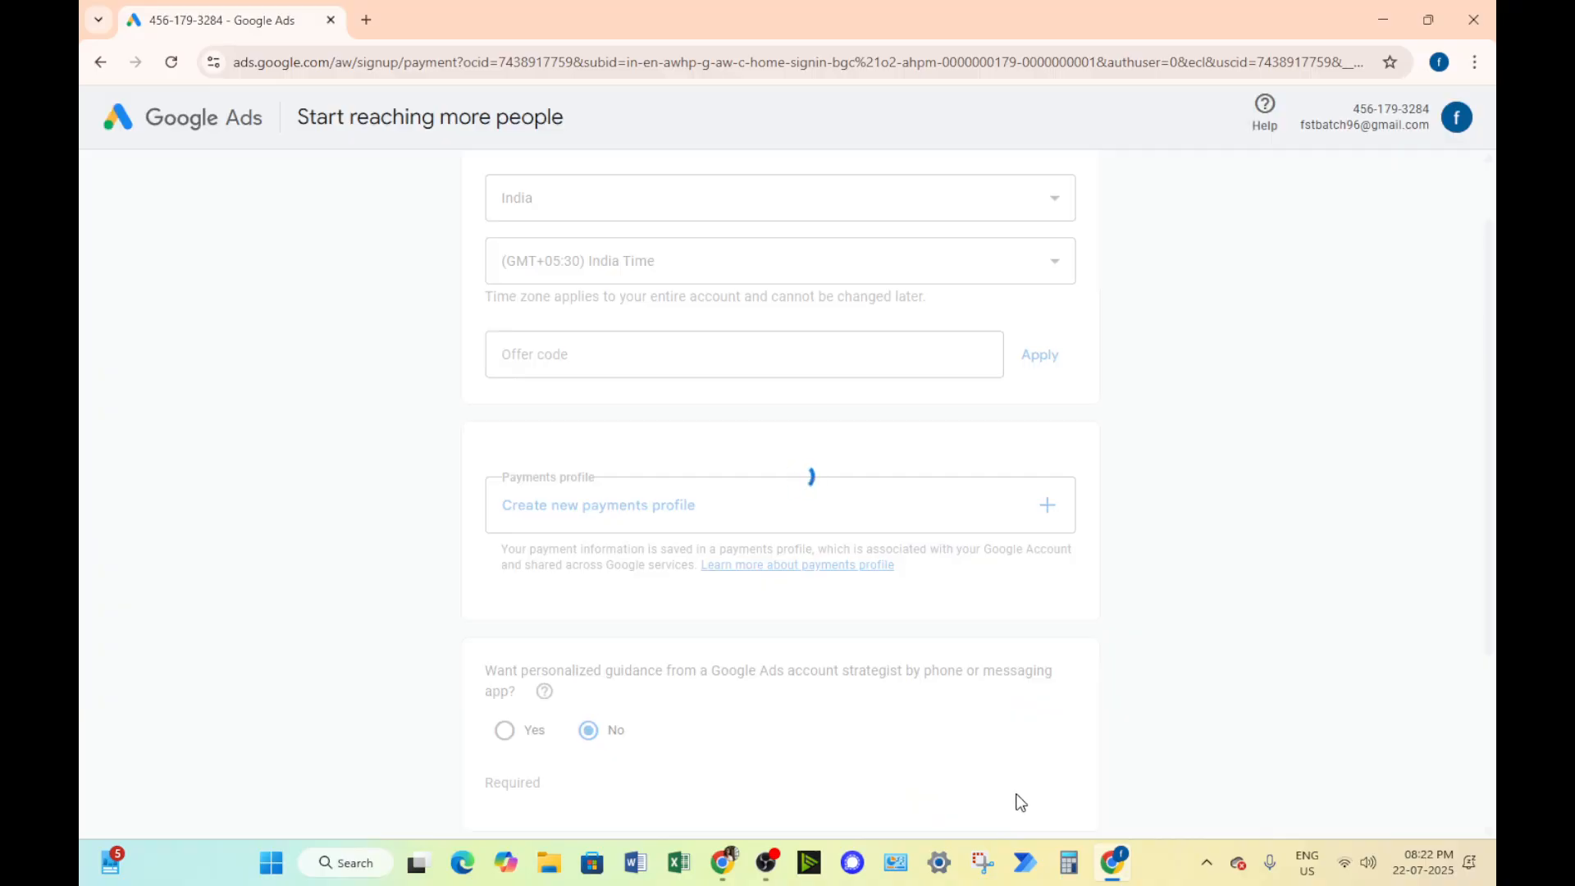
Choose Pay with Bank transfer as the payment method and agree to the Google Ads Terms
scroll(951, 506, down, 4)
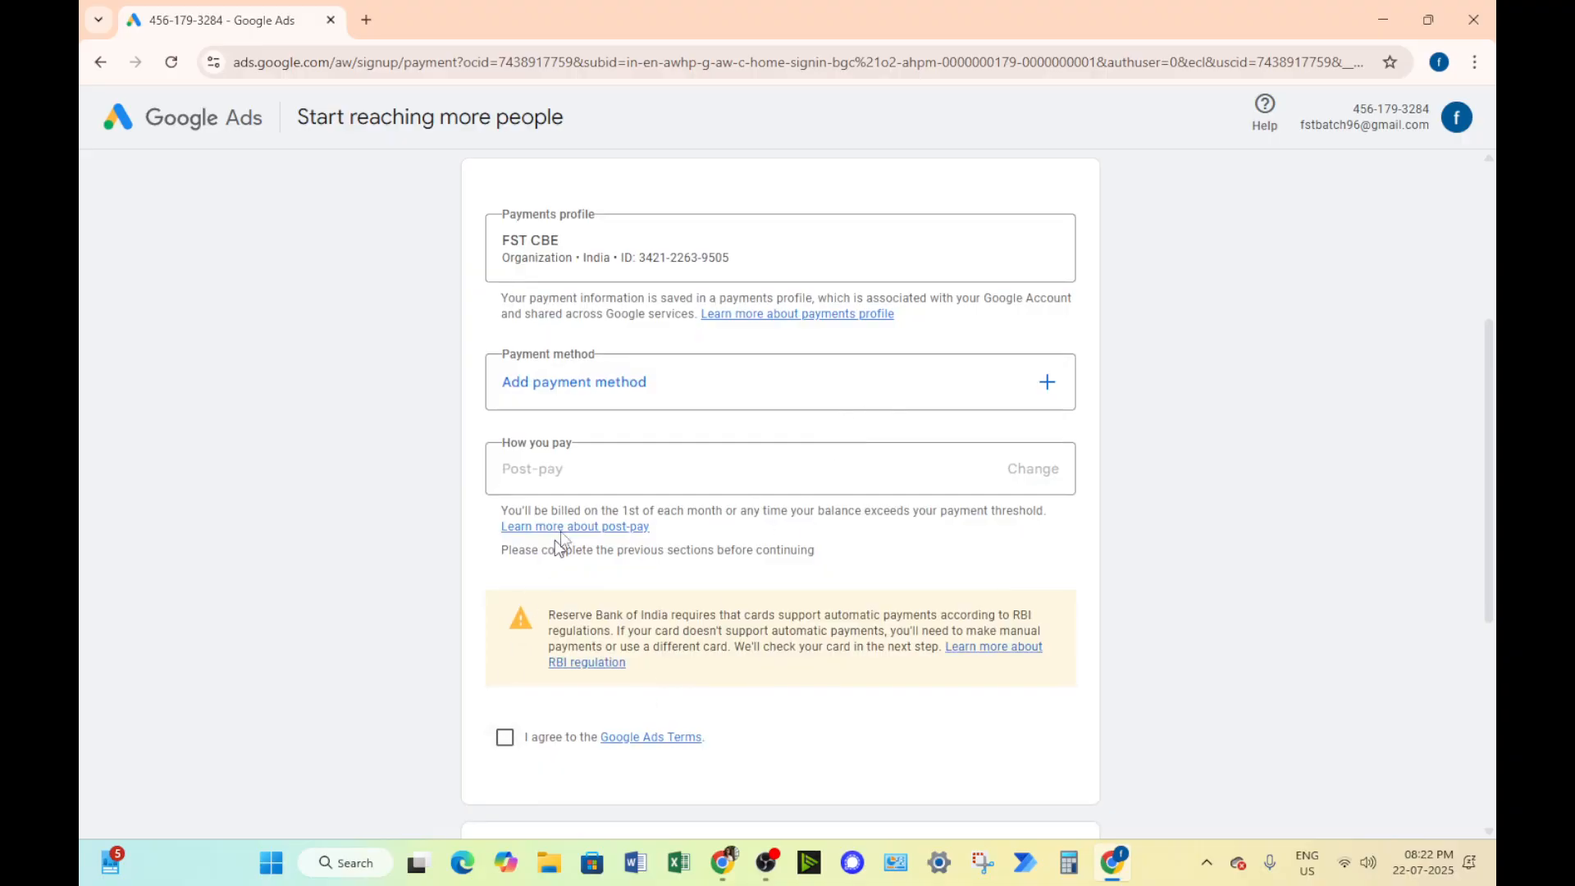
click(739, 406)
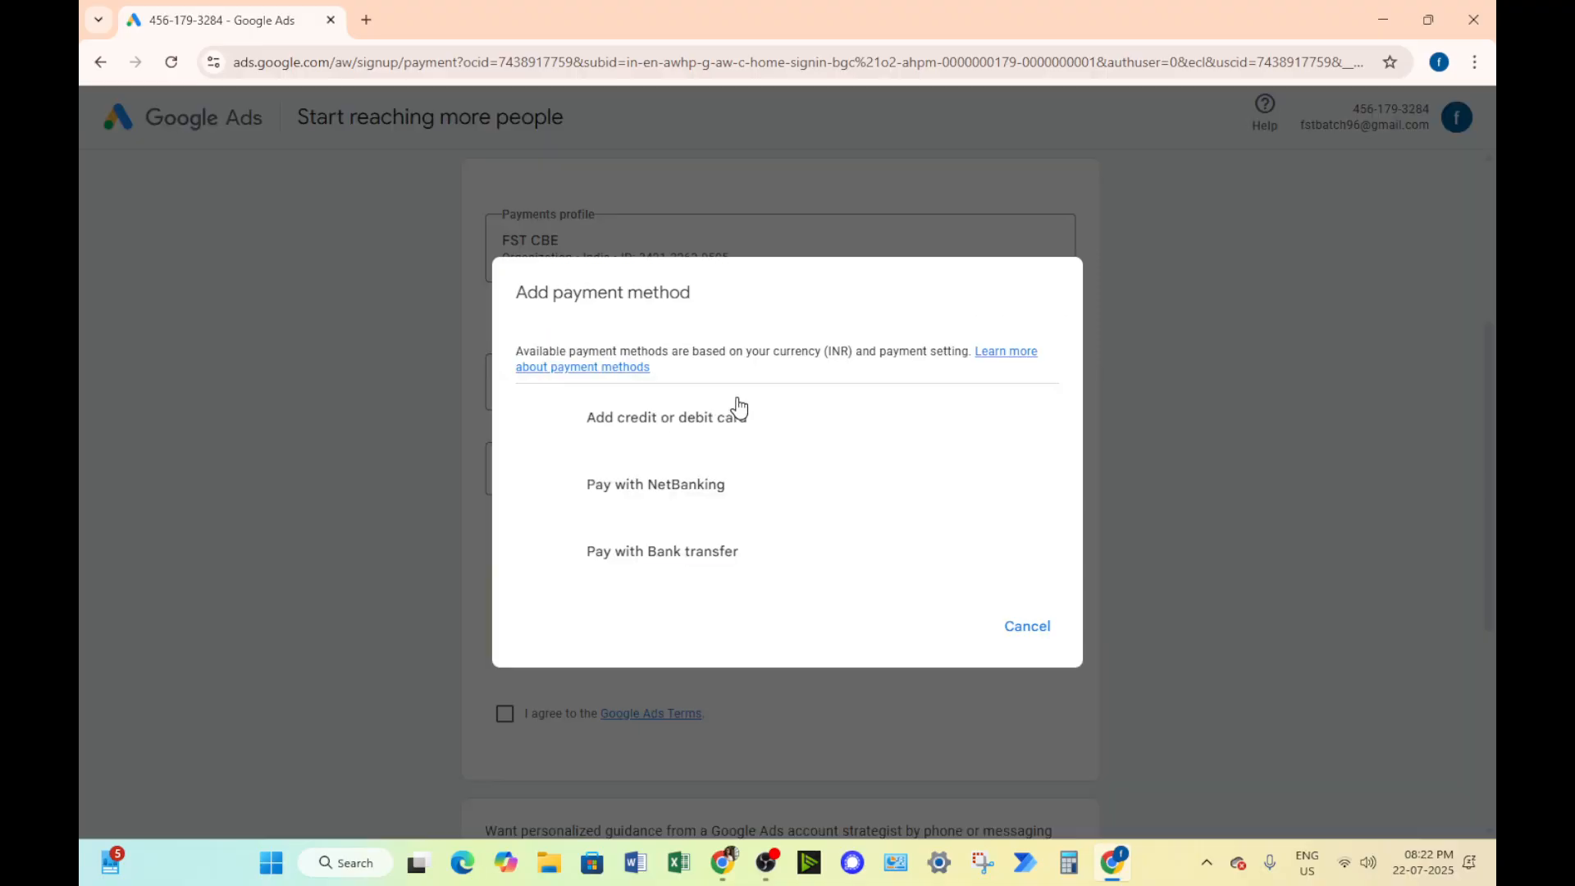
click(757, 566)
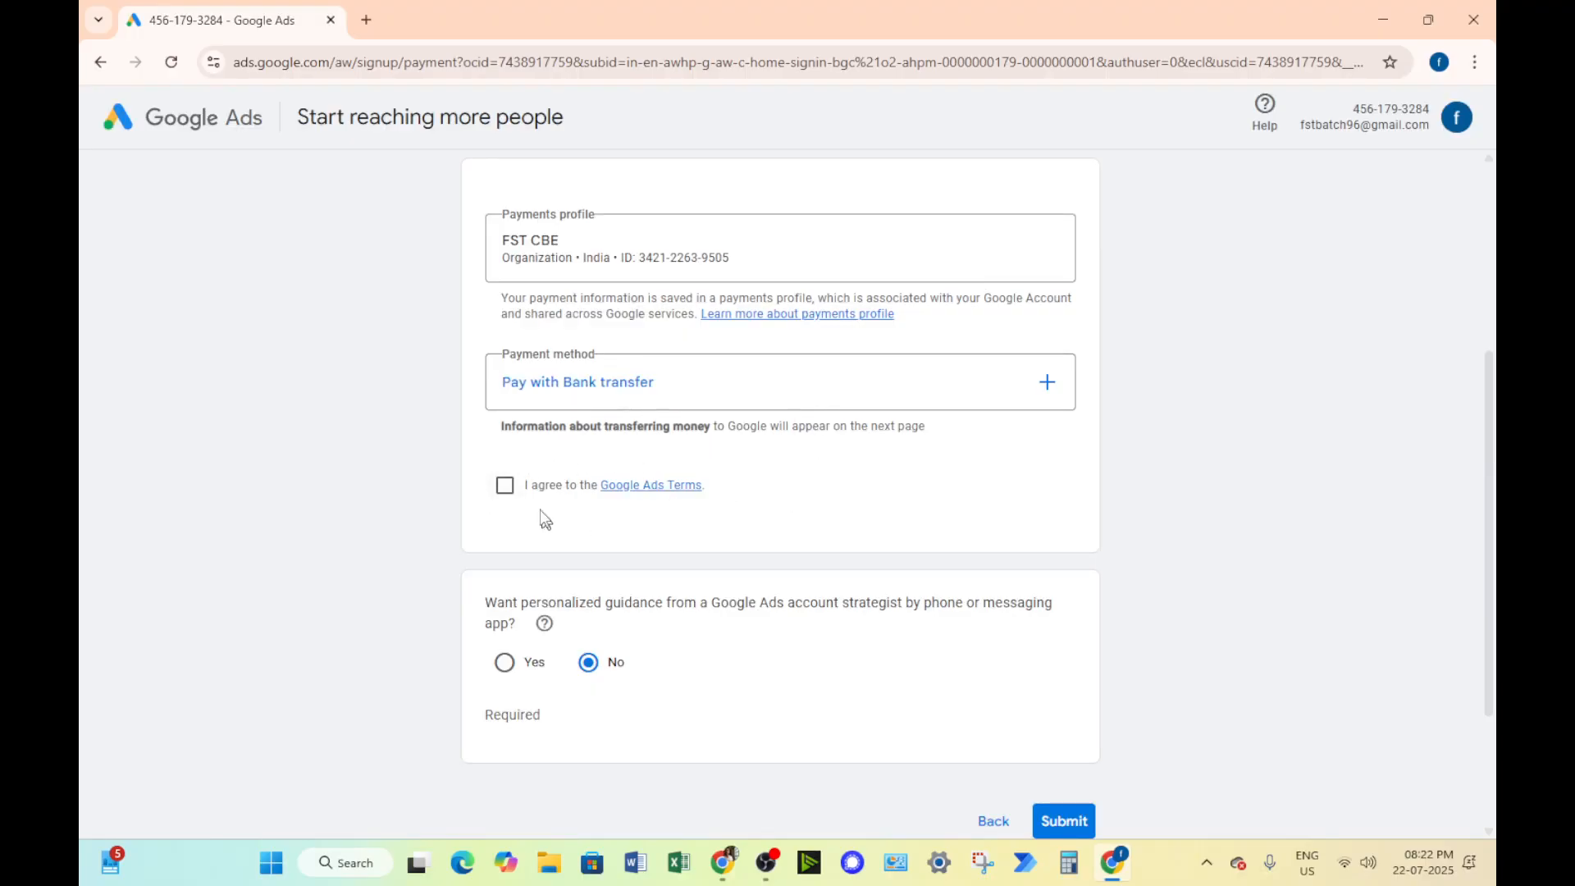
click(514, 492)
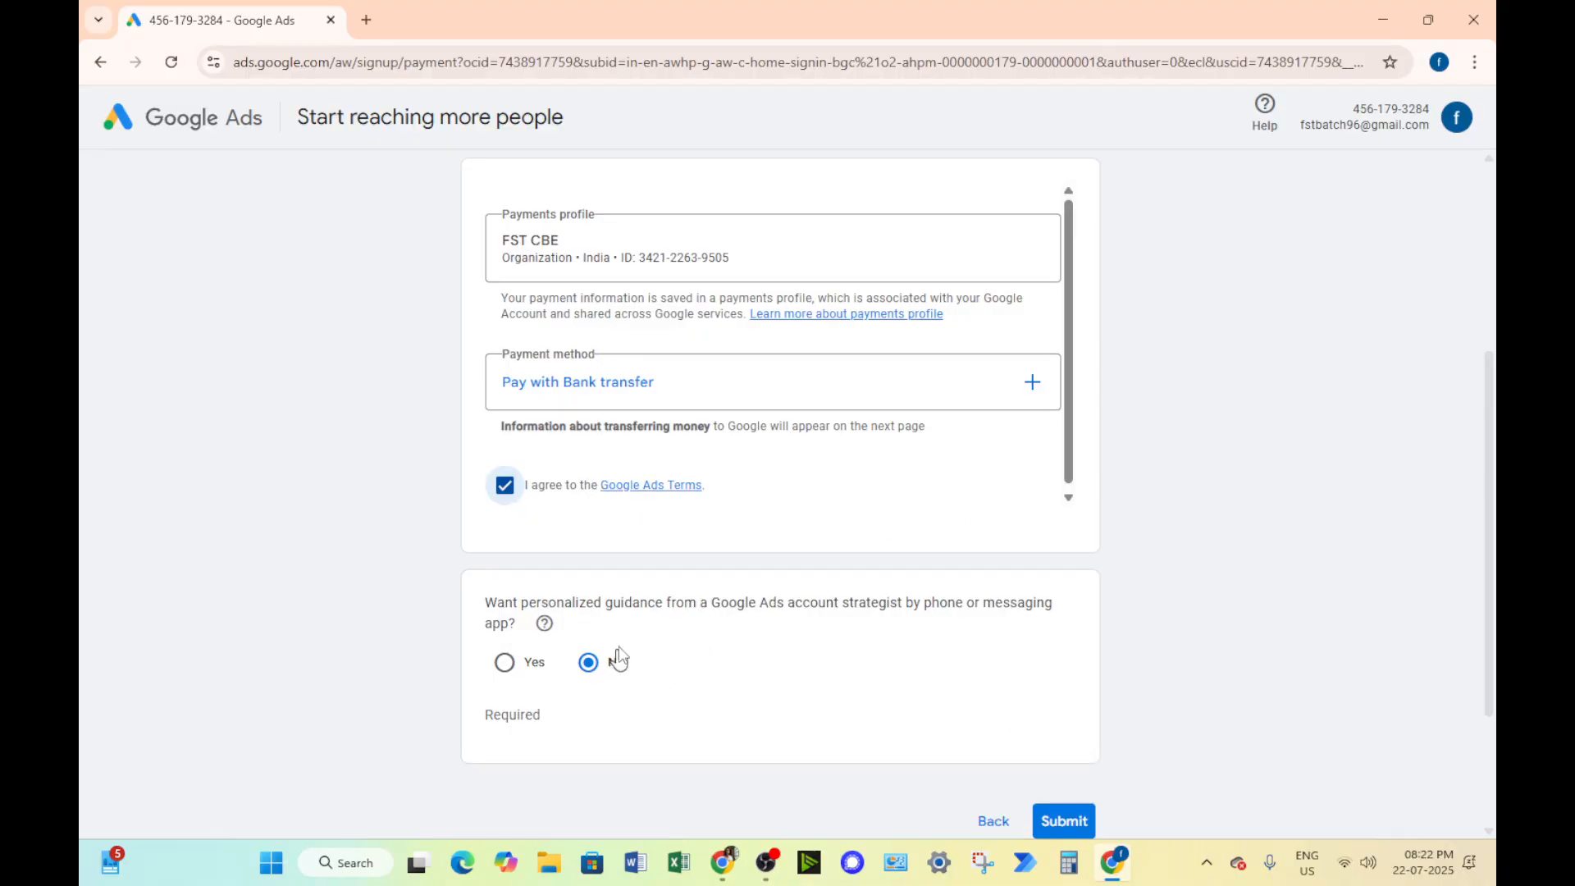
Submit the account setup, complete the bank transfer information and continue to advertiser verification
mouse_move(545, 625)
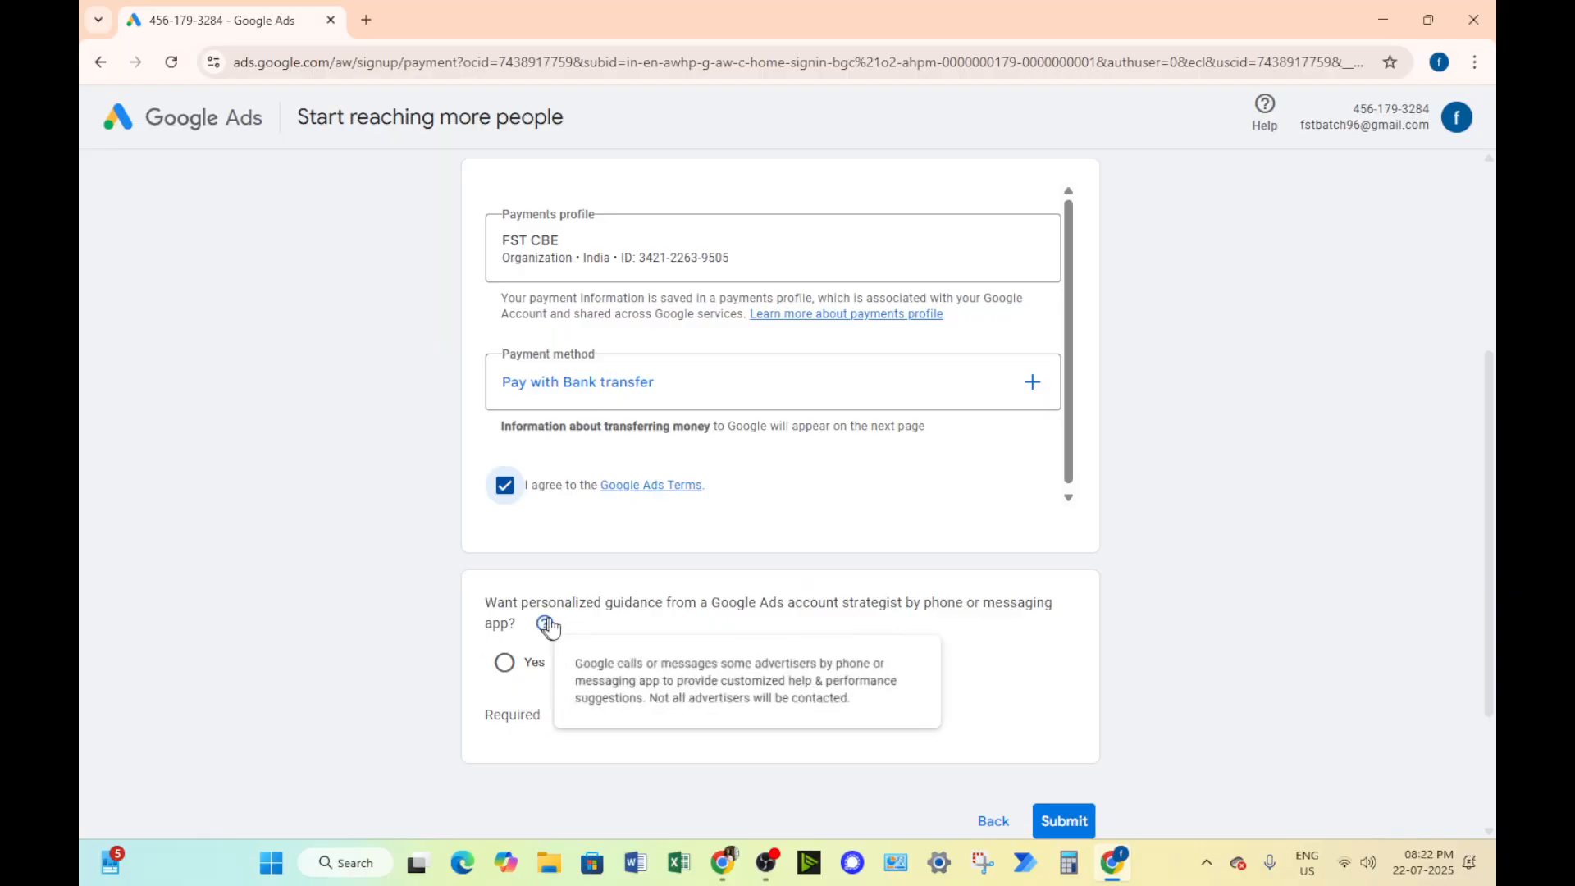
click(1064, 819)
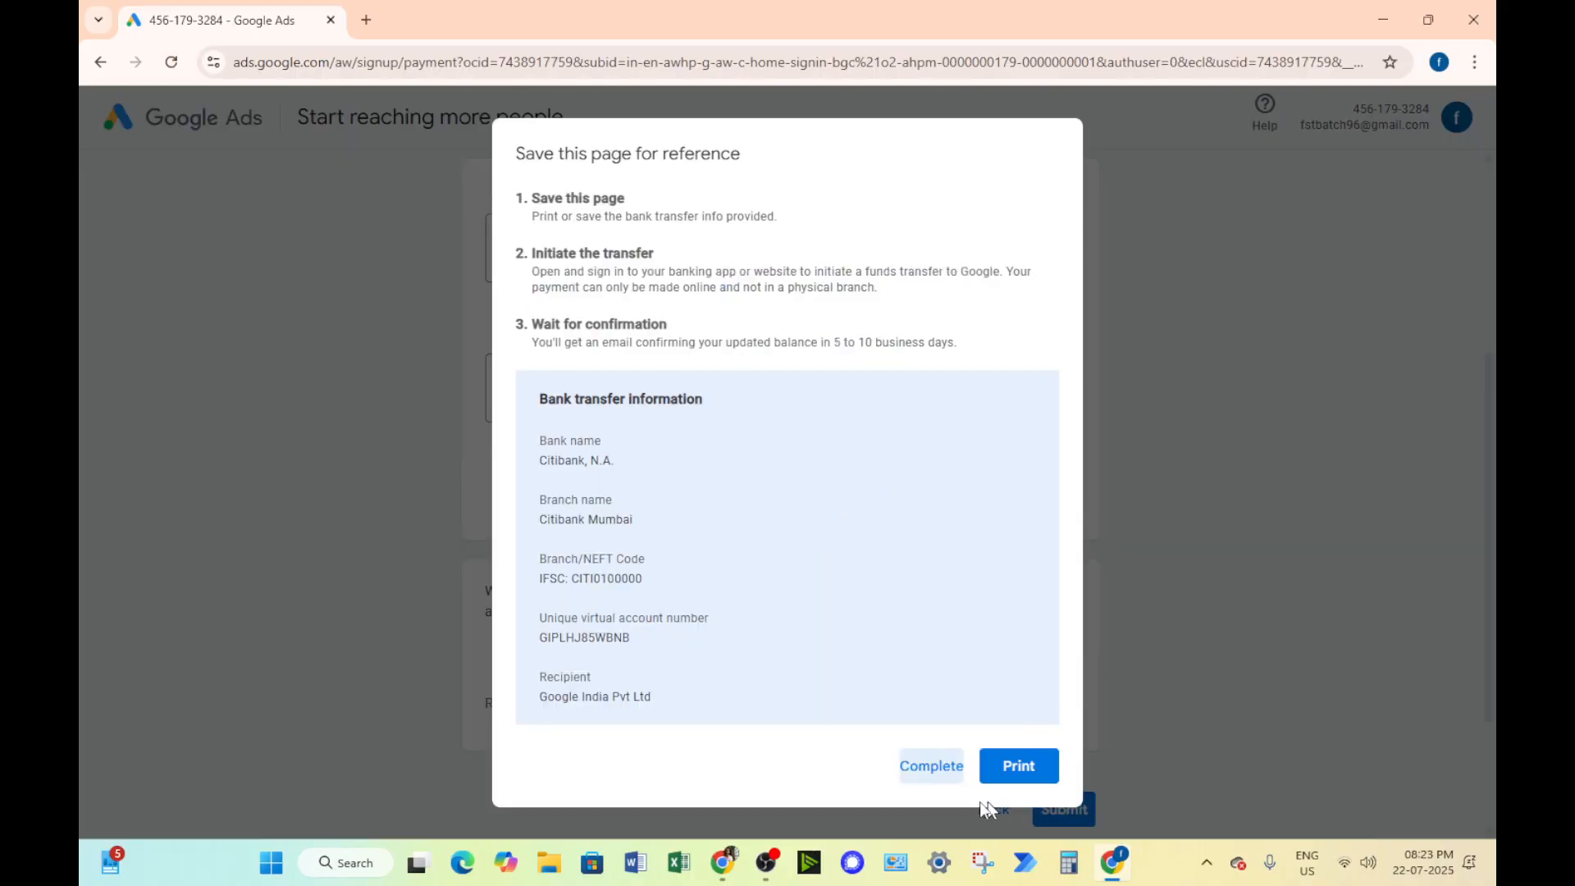
click(925, 771)
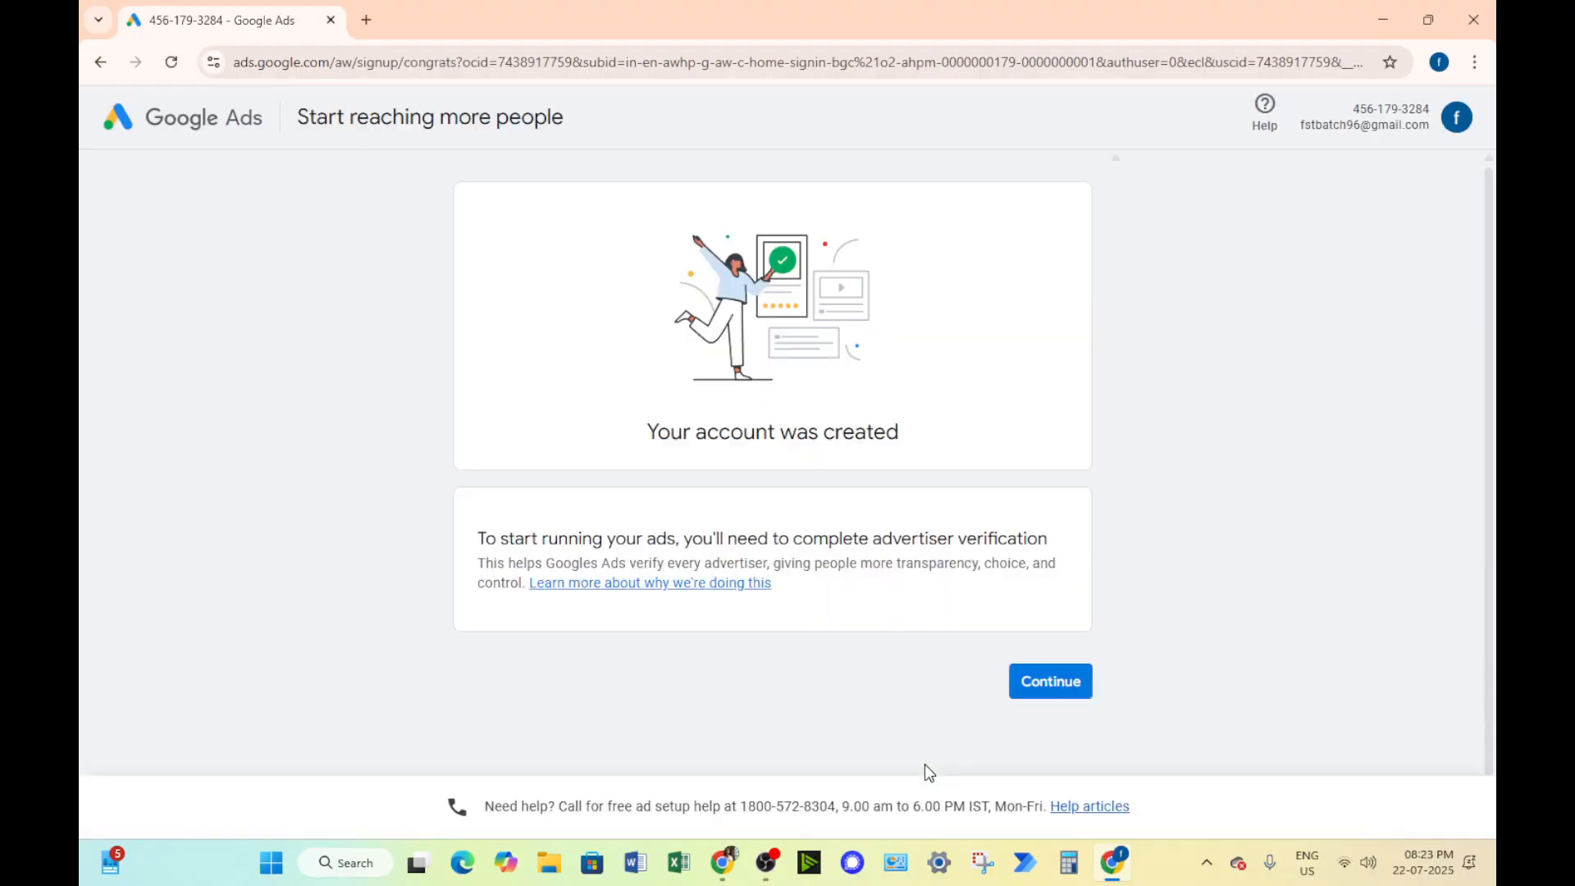
click(1065, 692)
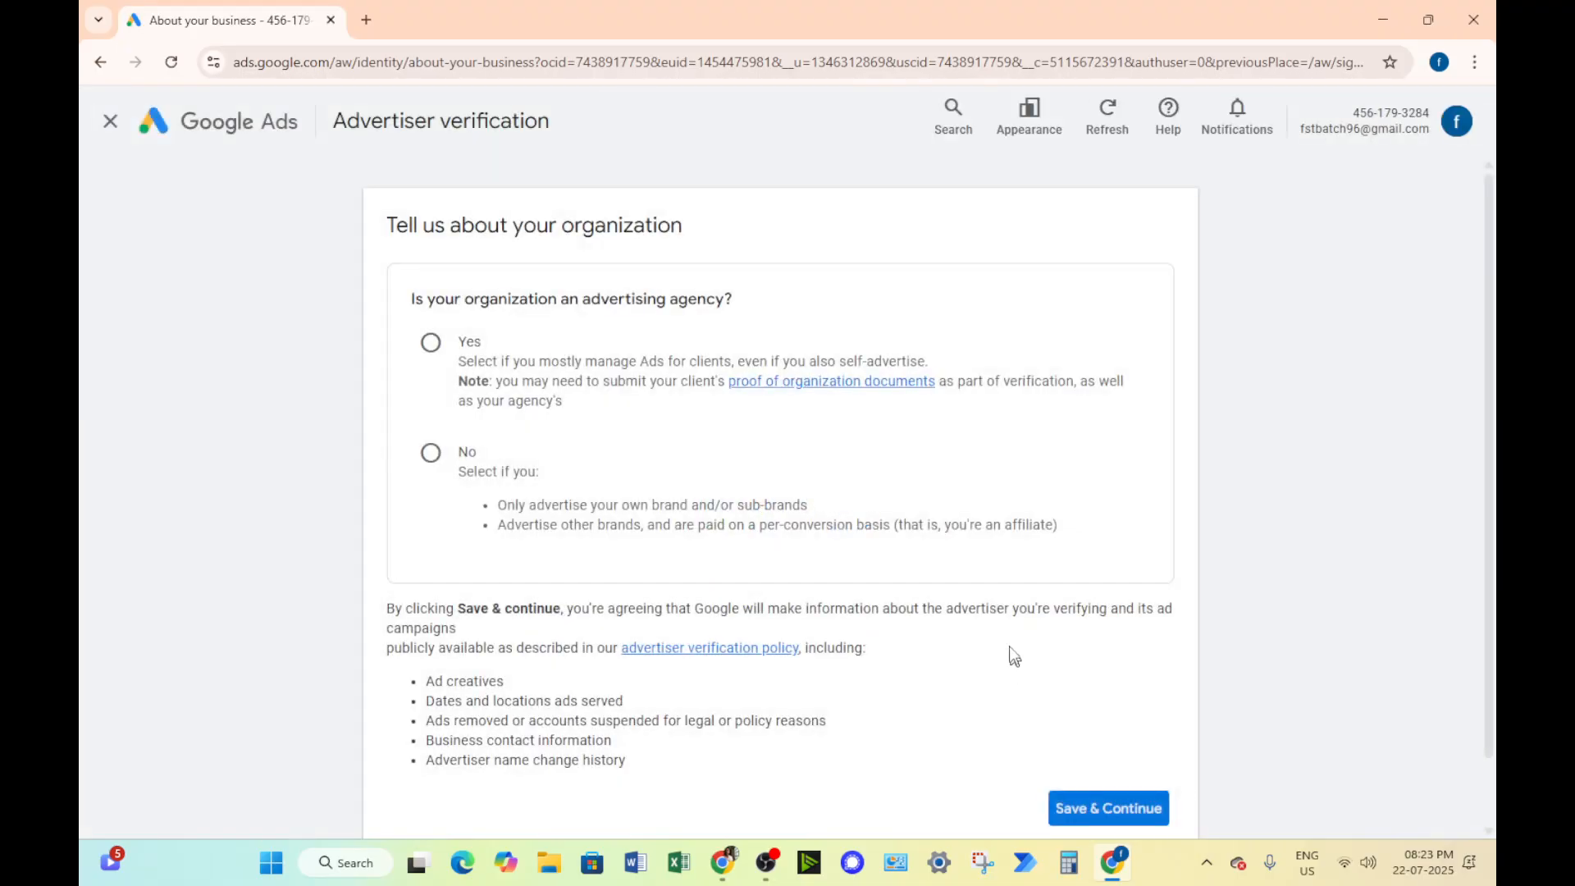
Try both Yes and No for the advertising agency question and review the follow-up options for each answer
scroll(821, 406, down, 2)
scroll(566, 481, up, 2)
drag(591, 299, 717, 310)
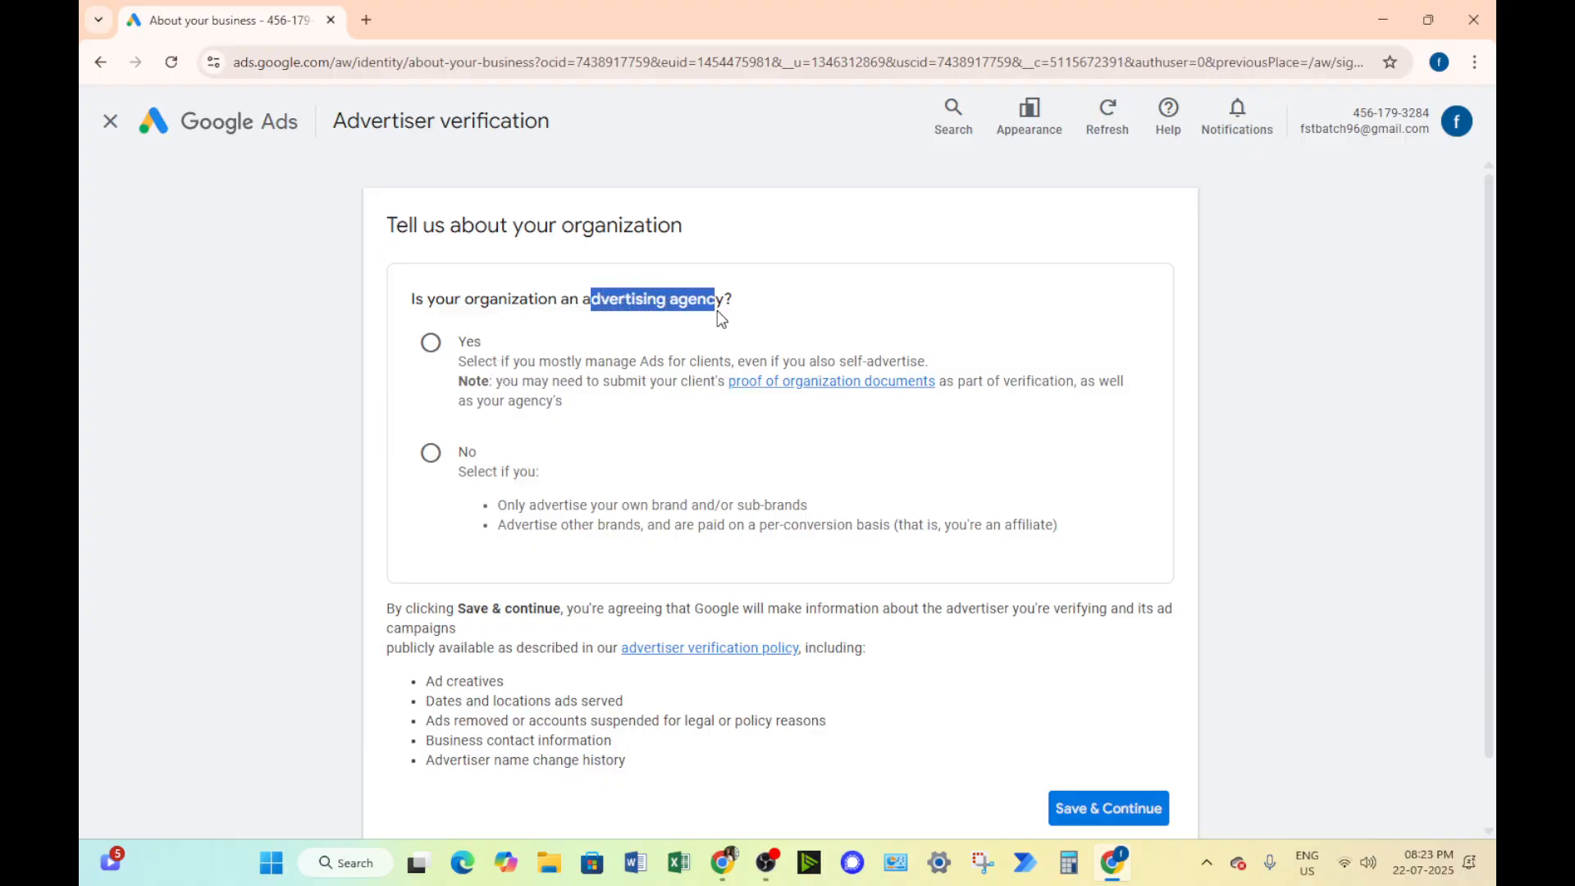
click(461, 341)
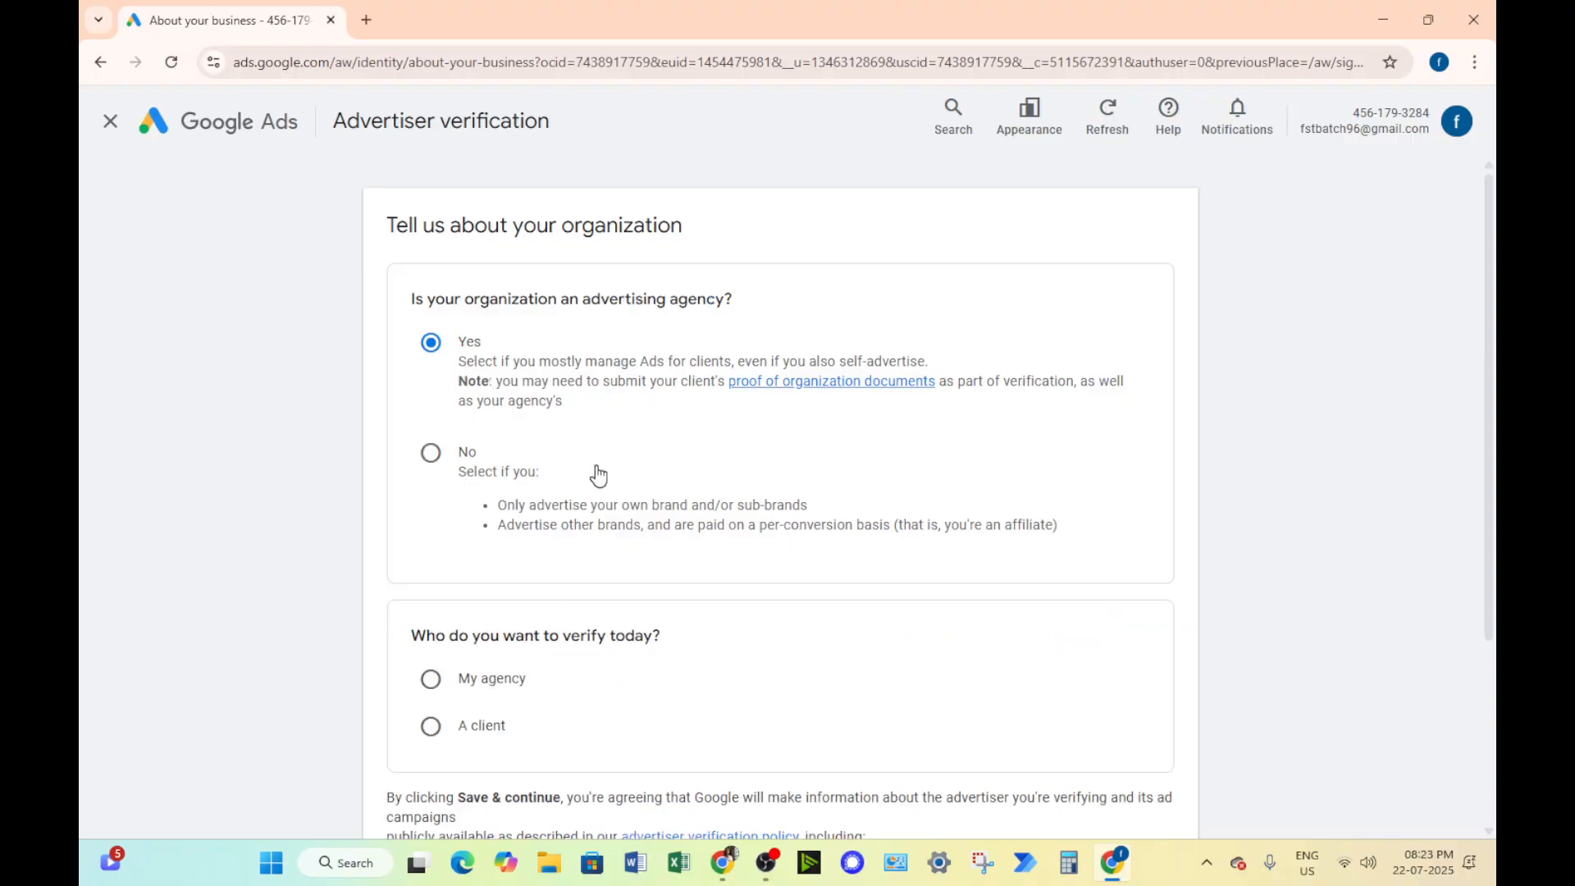
click(431, 453)
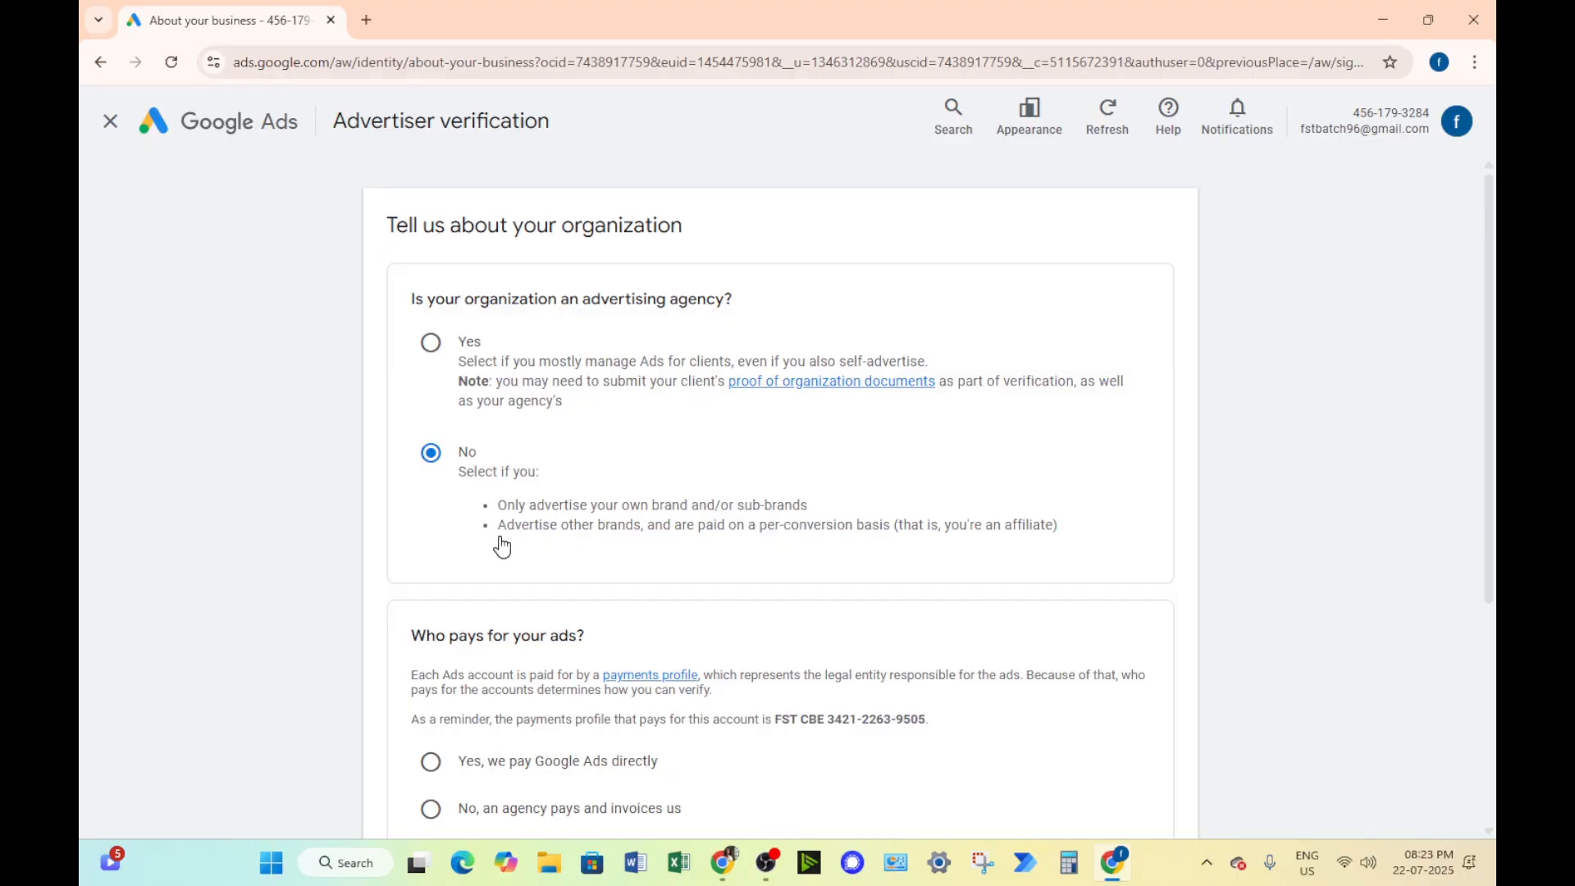
click(431, 342)
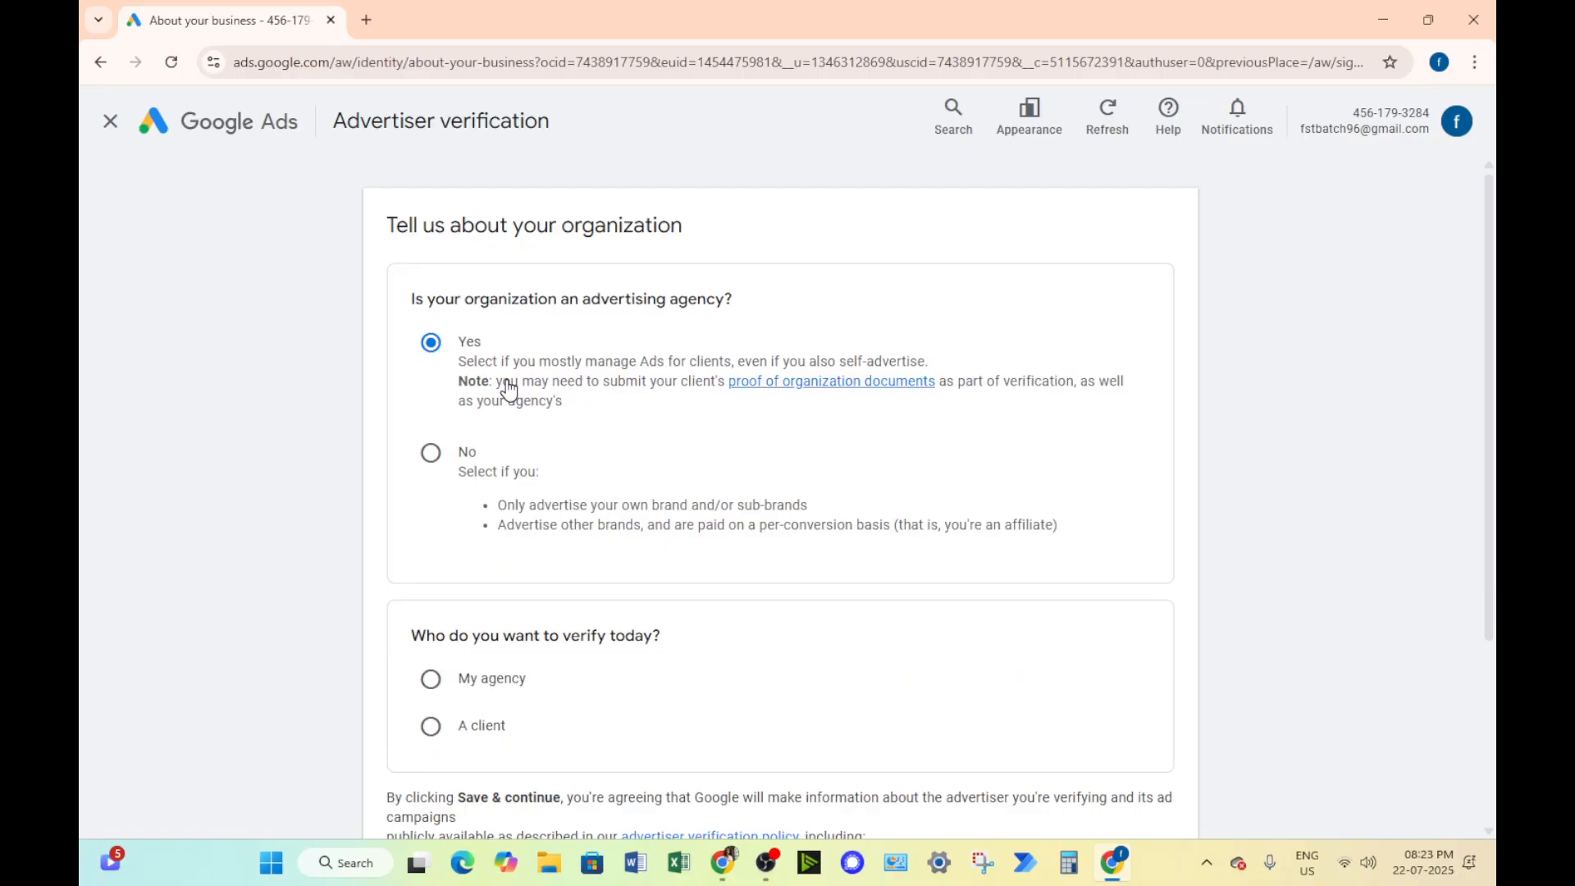
scroll(455, 496, down, 3)
scroll(591, 457, up, 2)
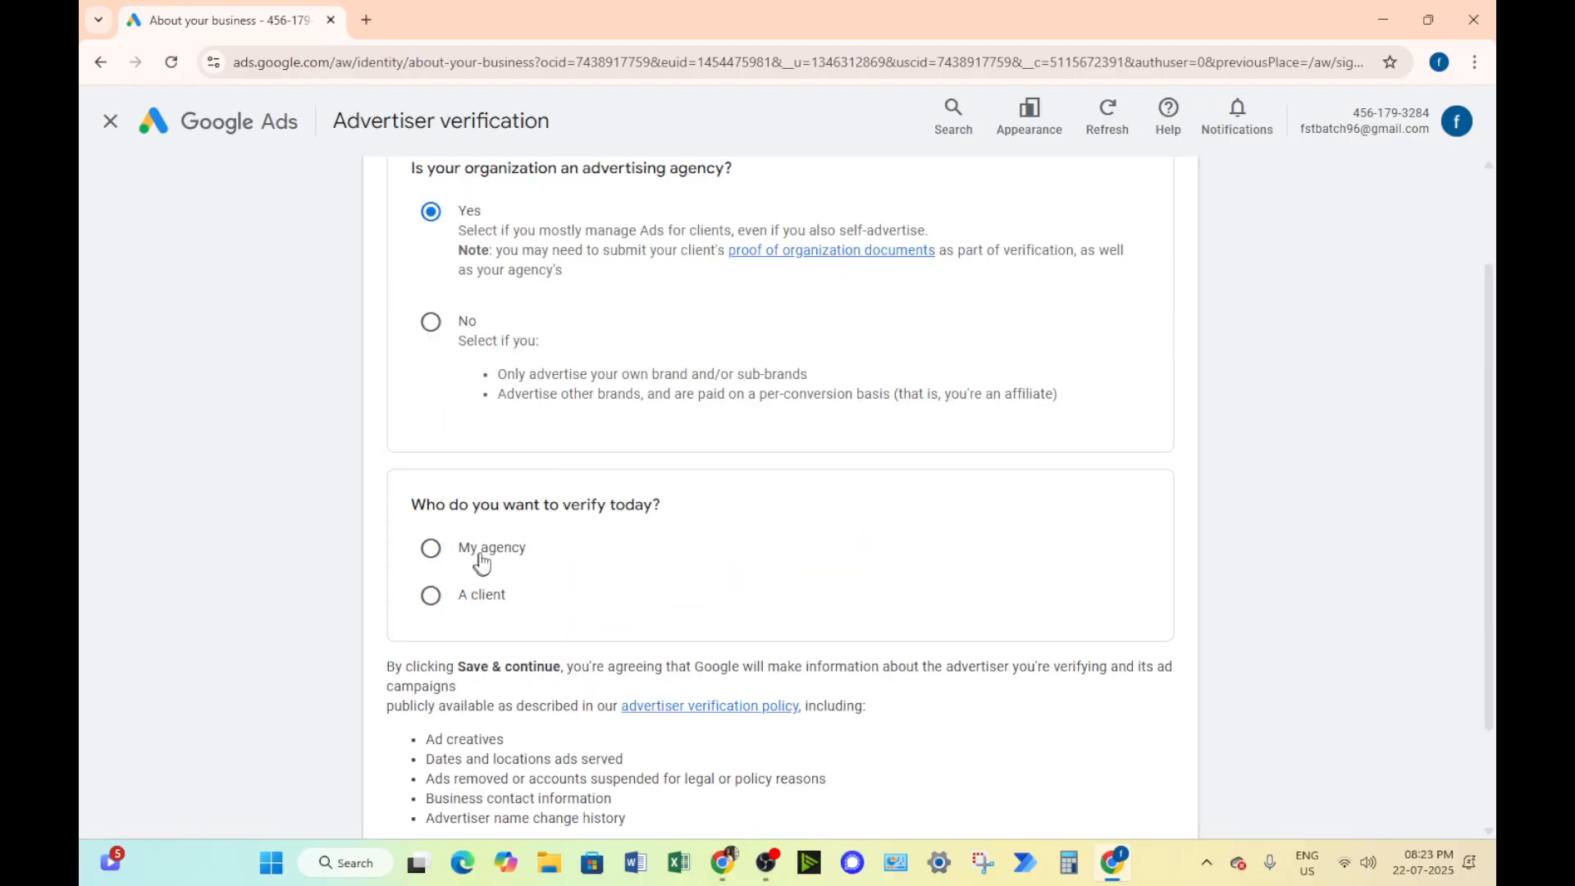
scroll(484, 607, up, 2)
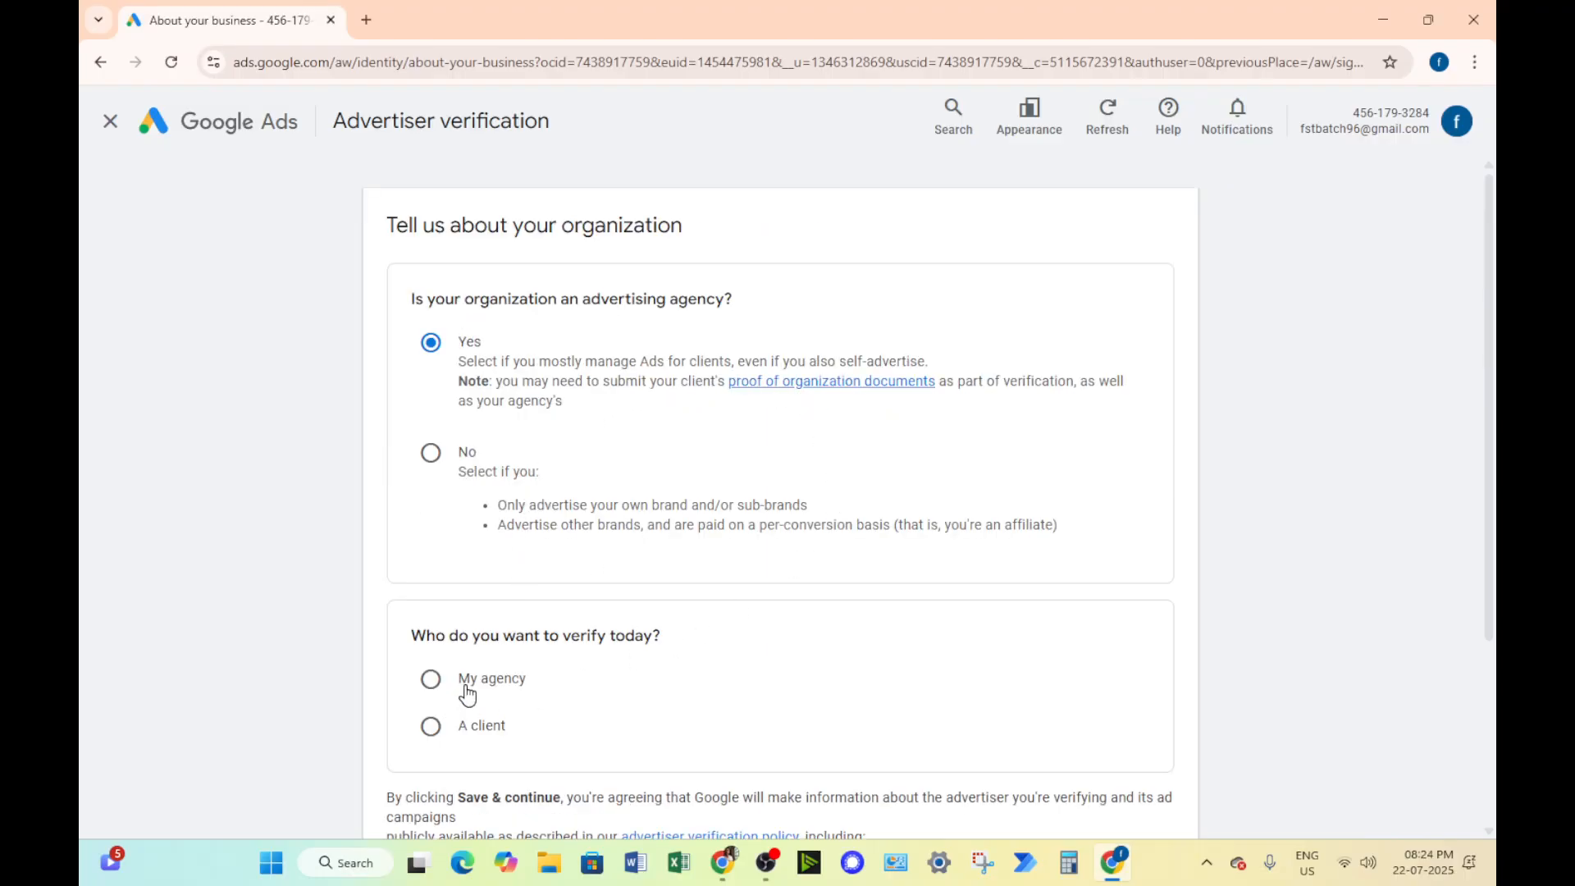
scroll(700, 500, down, 3)
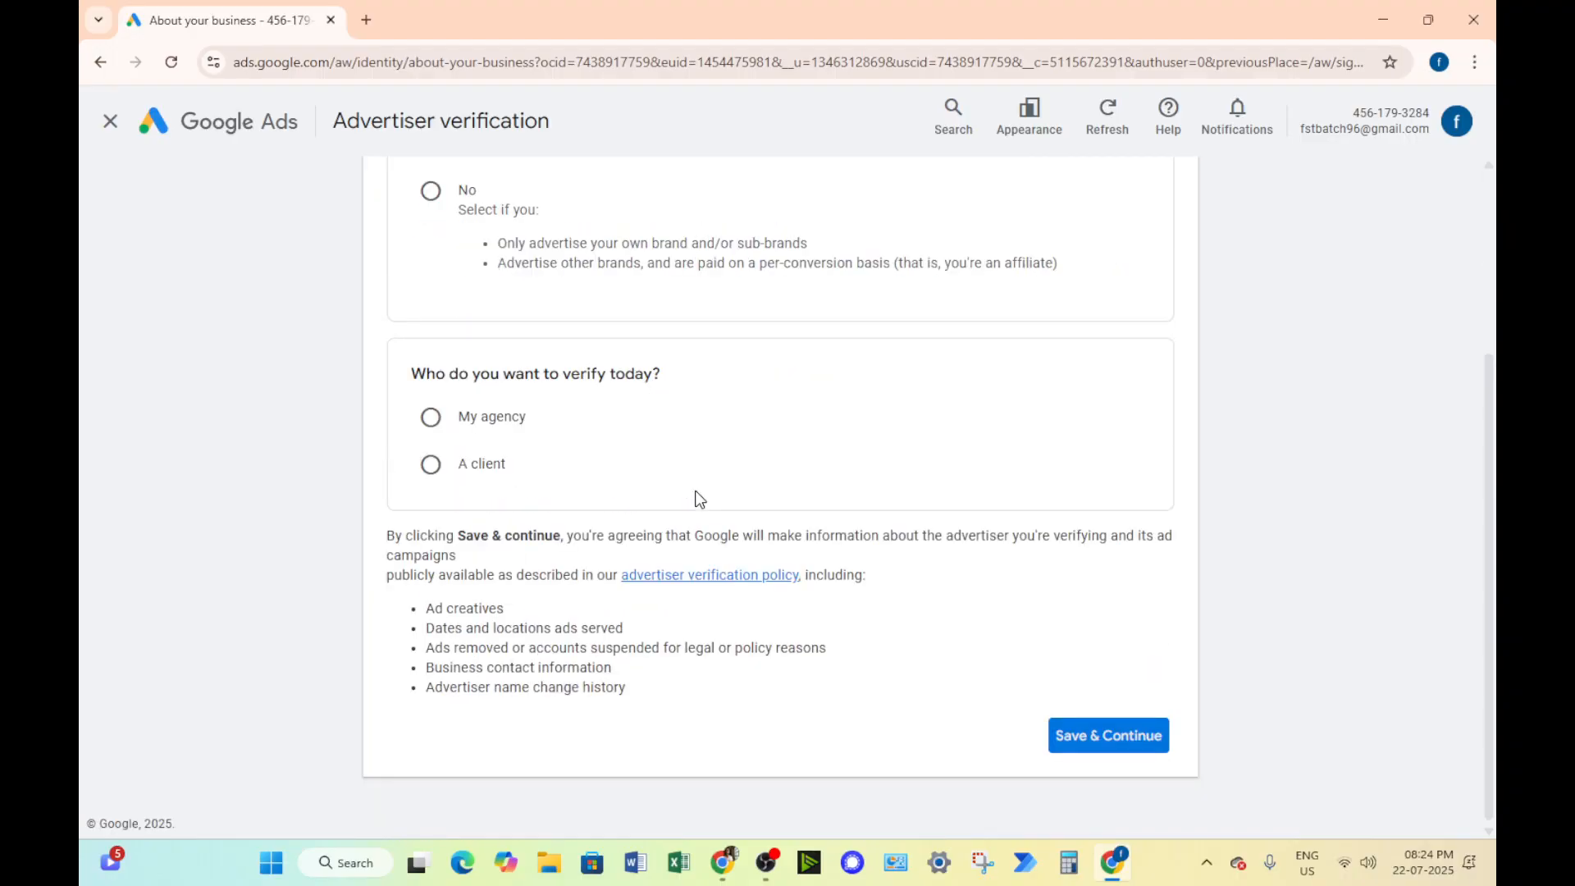
scroll(628, 579, up, 2)
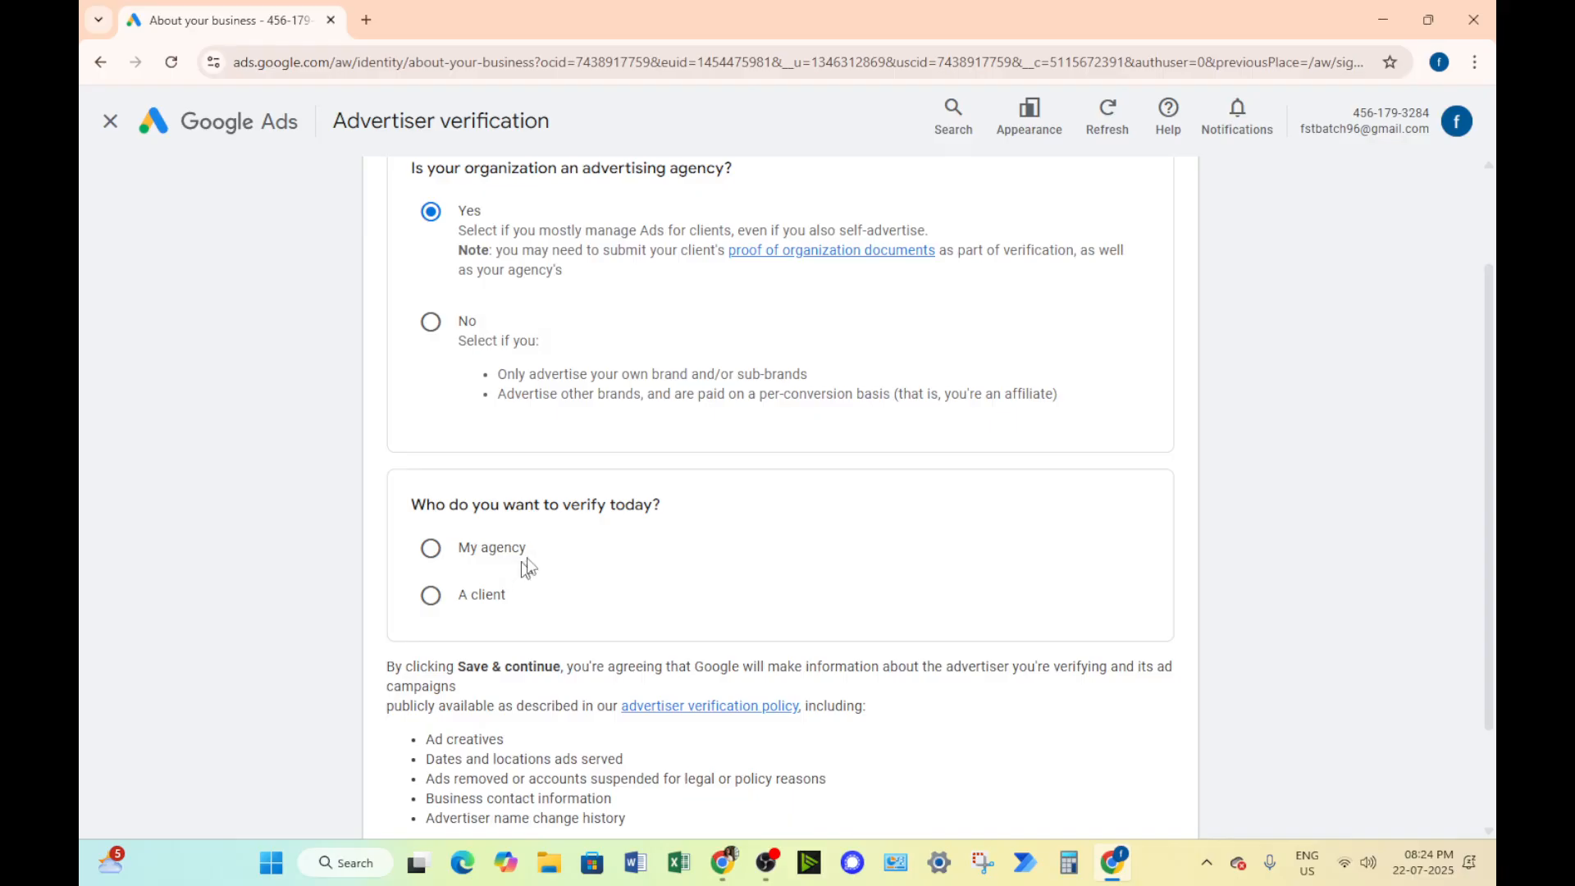
scroll(565, 543, up, 2)
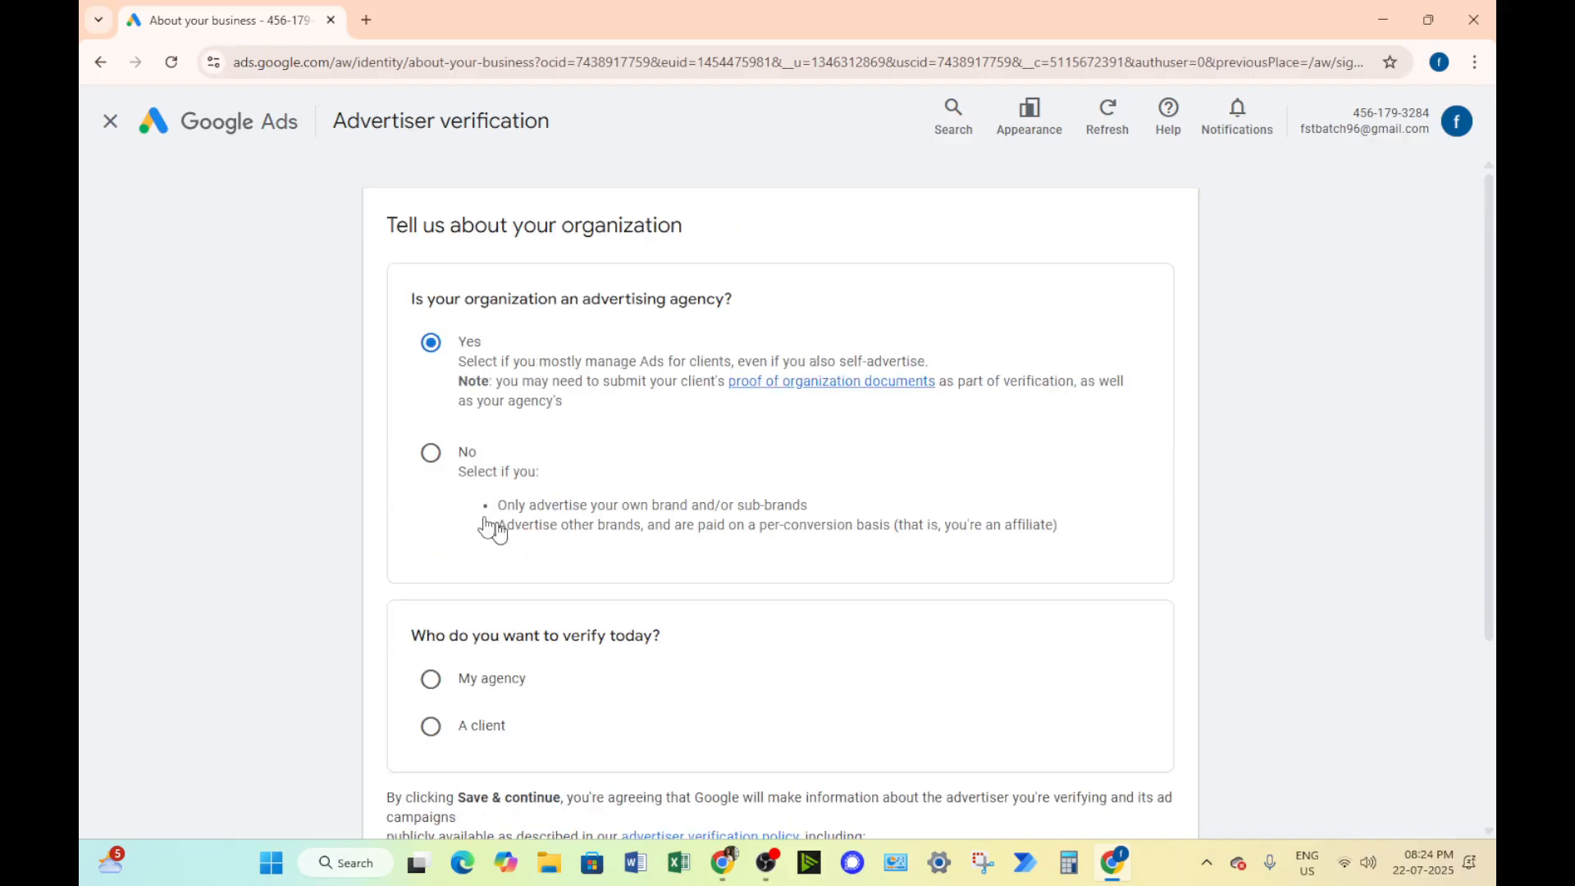
Declare that the organization is not an advertising agency and pays Google Ads directly, and save the verification answers
click(431, 454)
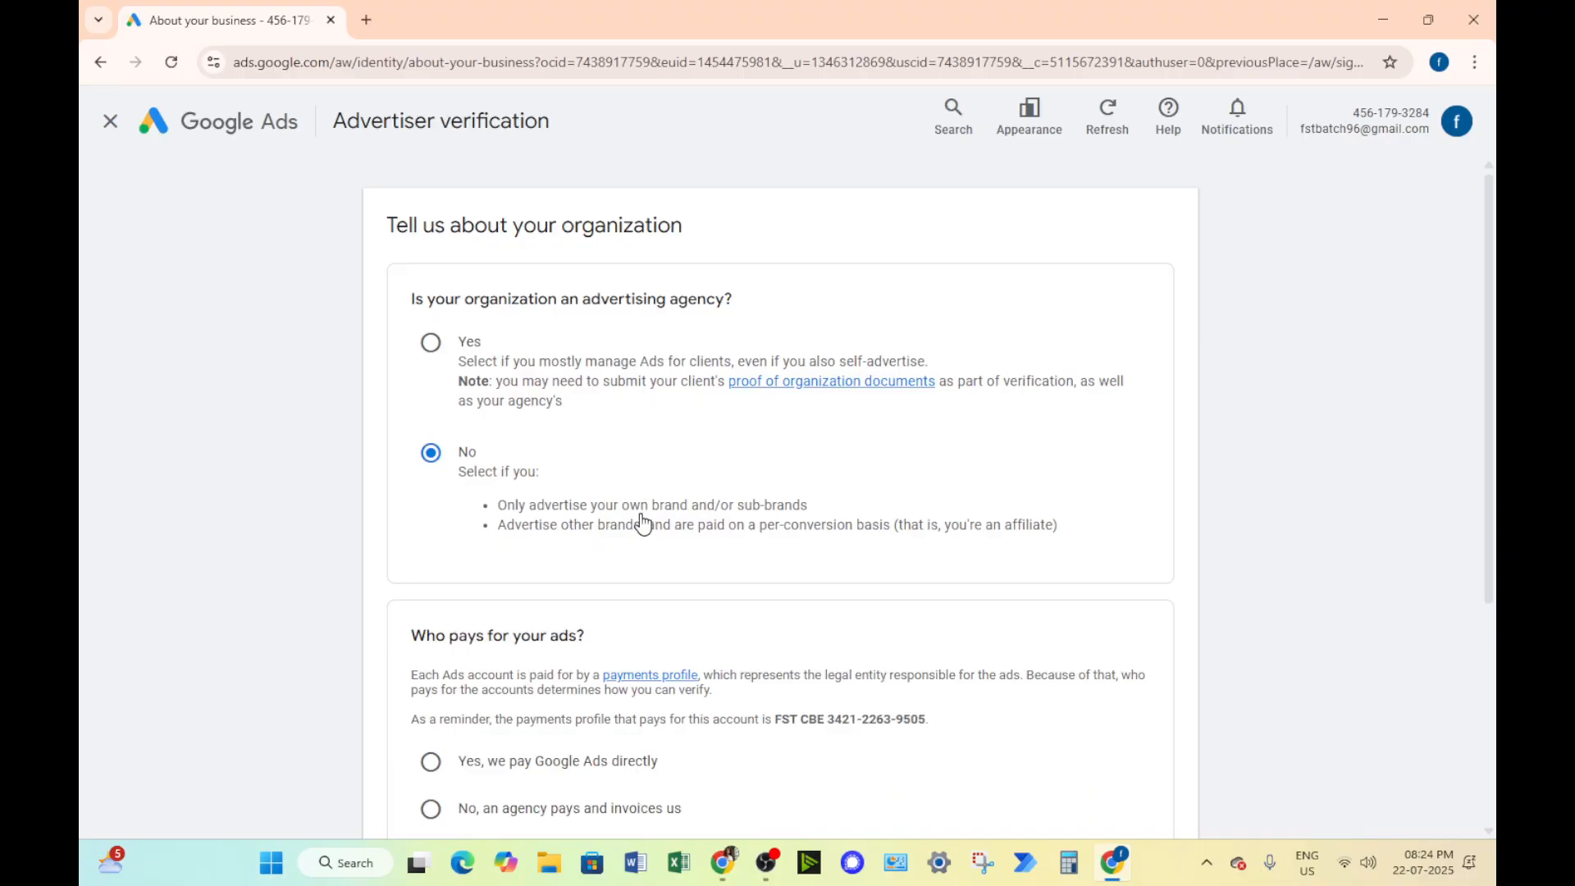
scroll(729, 549, down, 2)
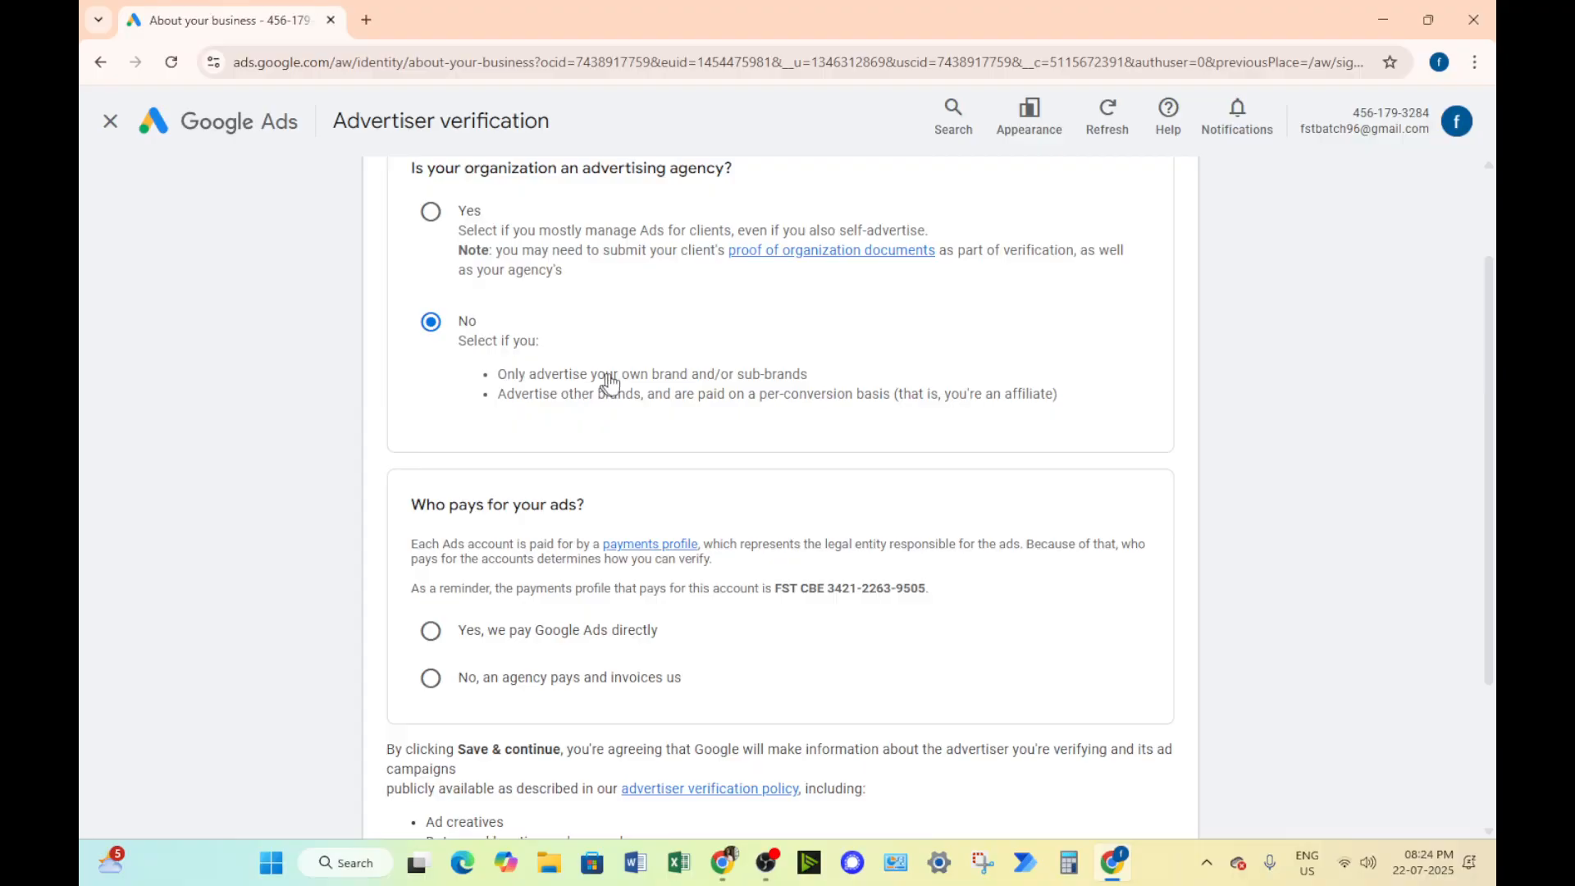
scroll(615, 402, down, 3)
scroll(654, 486, up, 2)
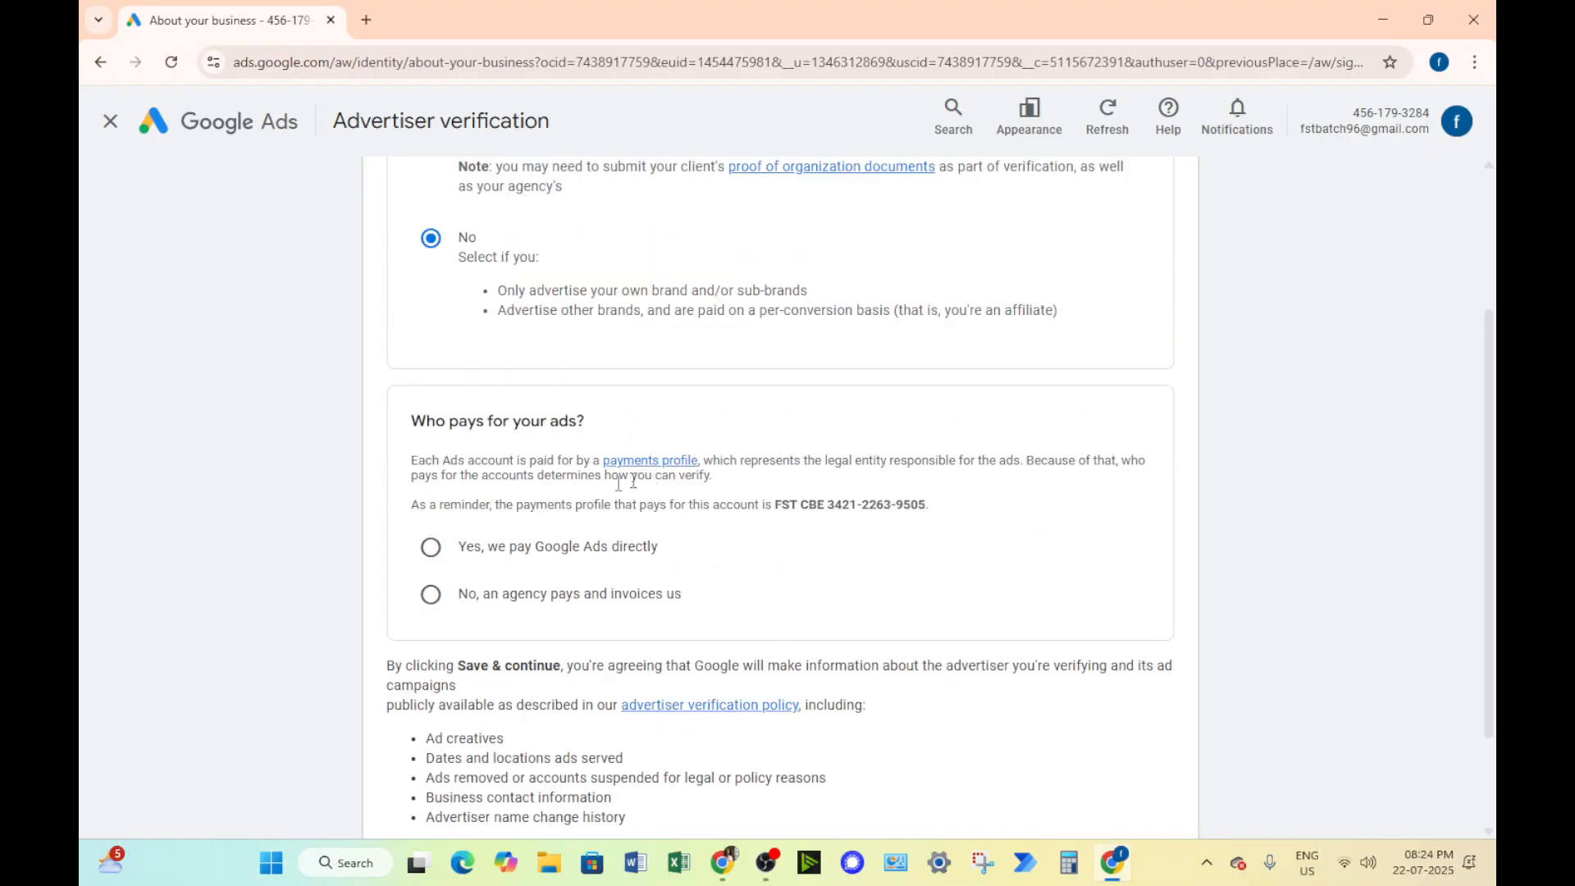
click(440, 558)
scroll(866, 603, down, 2)
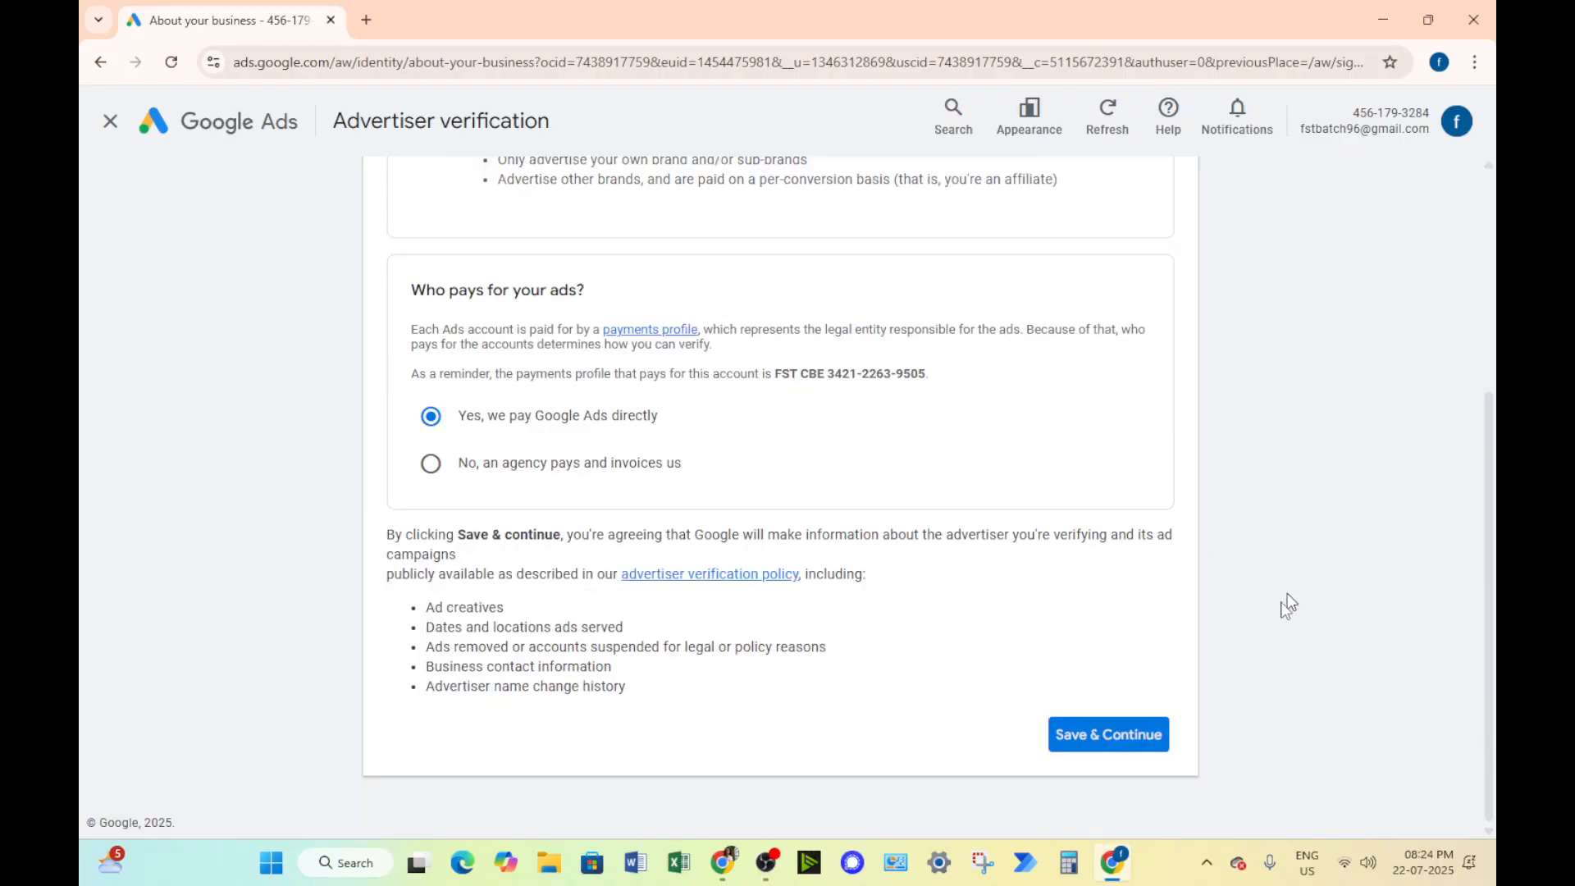
click(1123, 740)
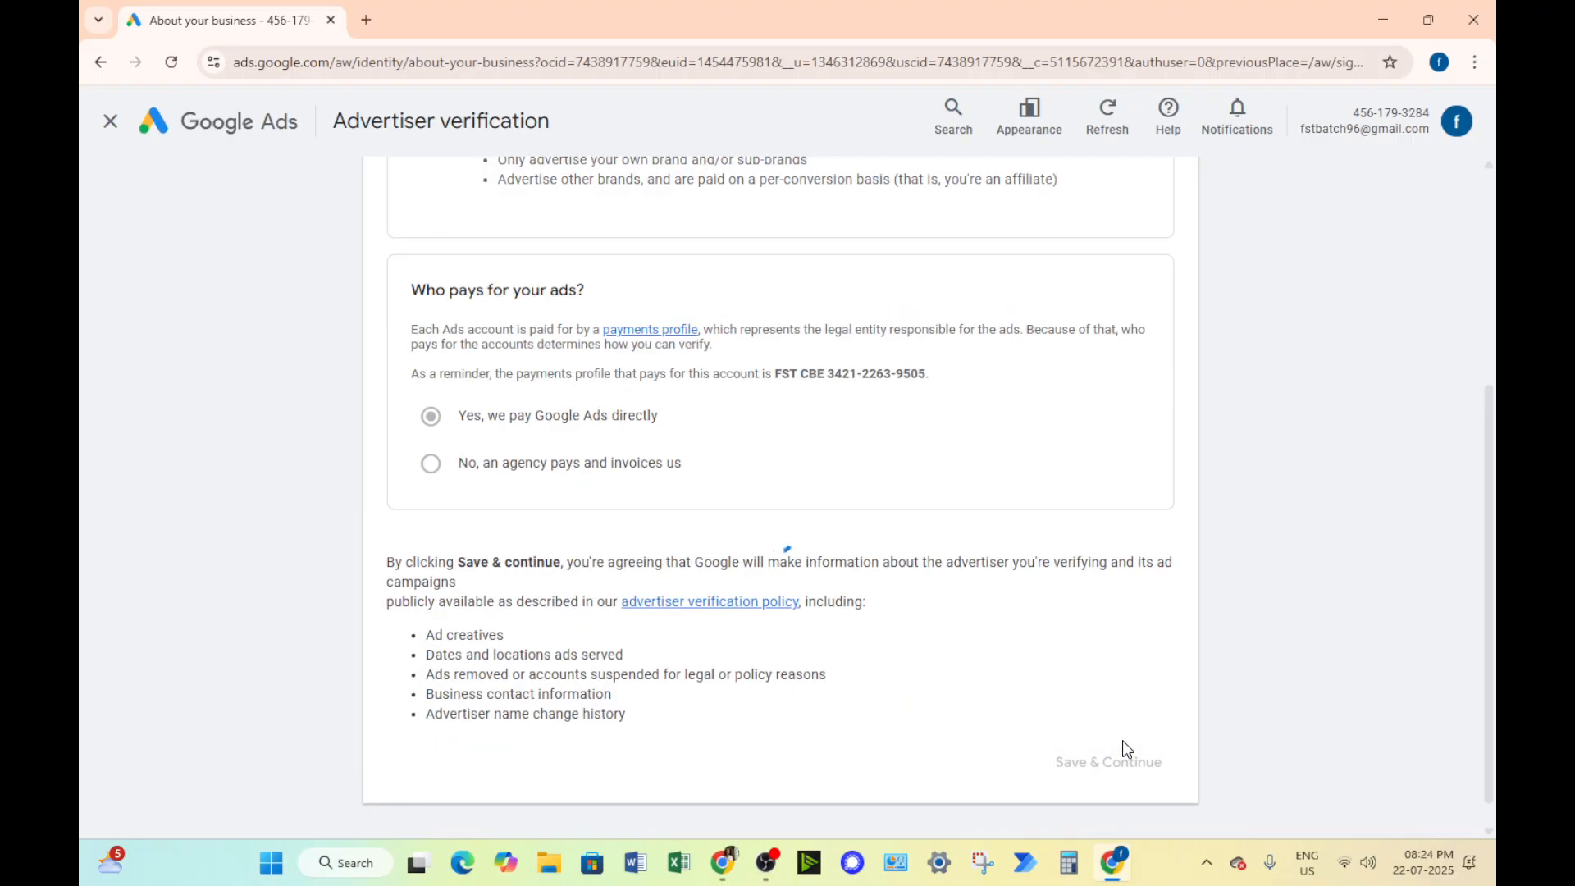